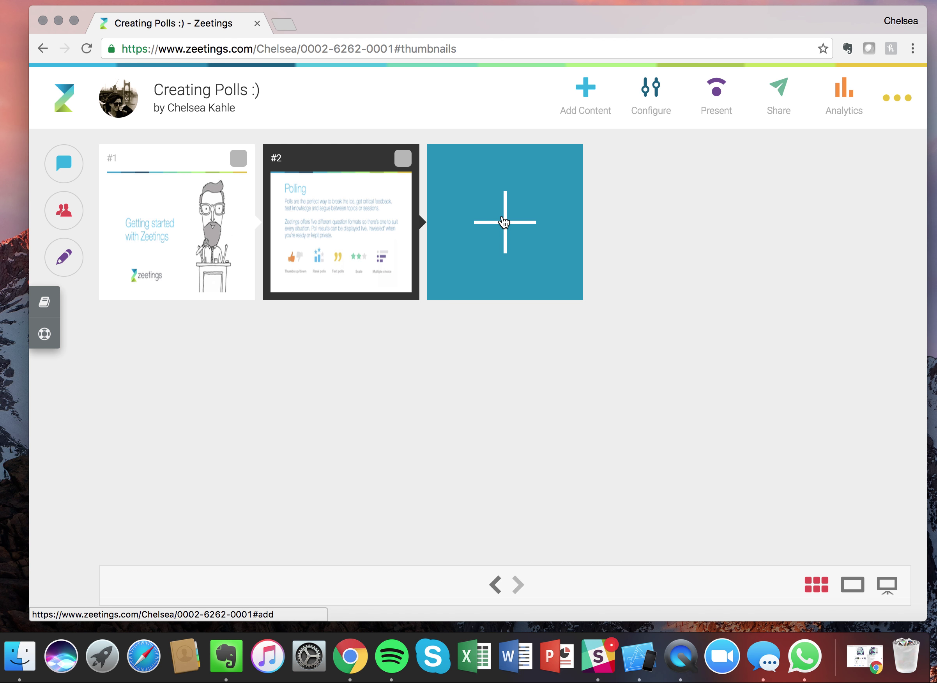
# - Add a new poll to the Creating Polls presentation, choosing the Thumbs up/down format
pyautogui.click(504, 222)
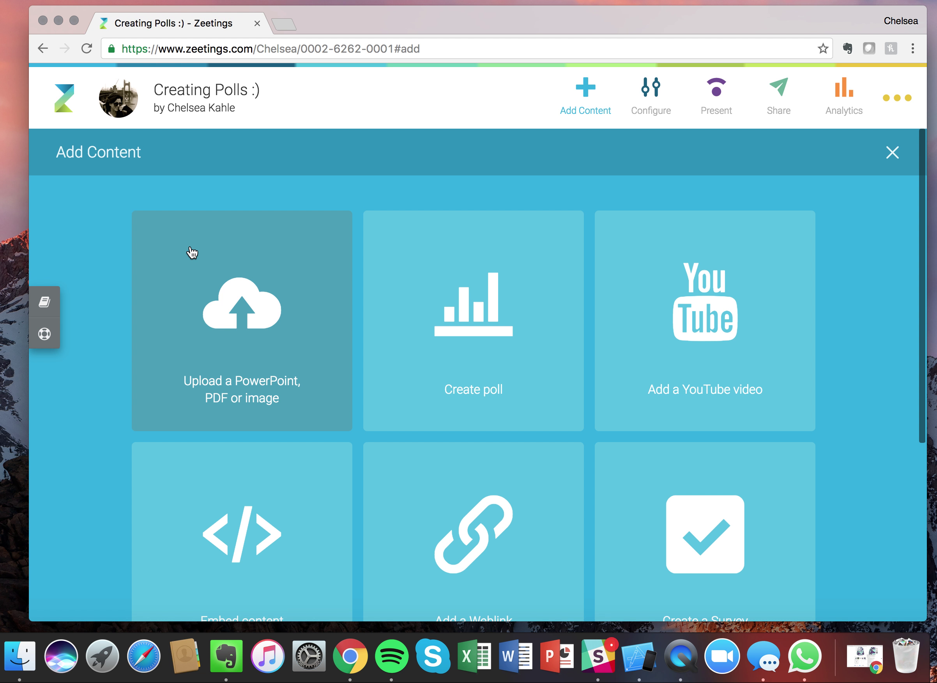
pyautogui.scroll(-2, 202, 261)
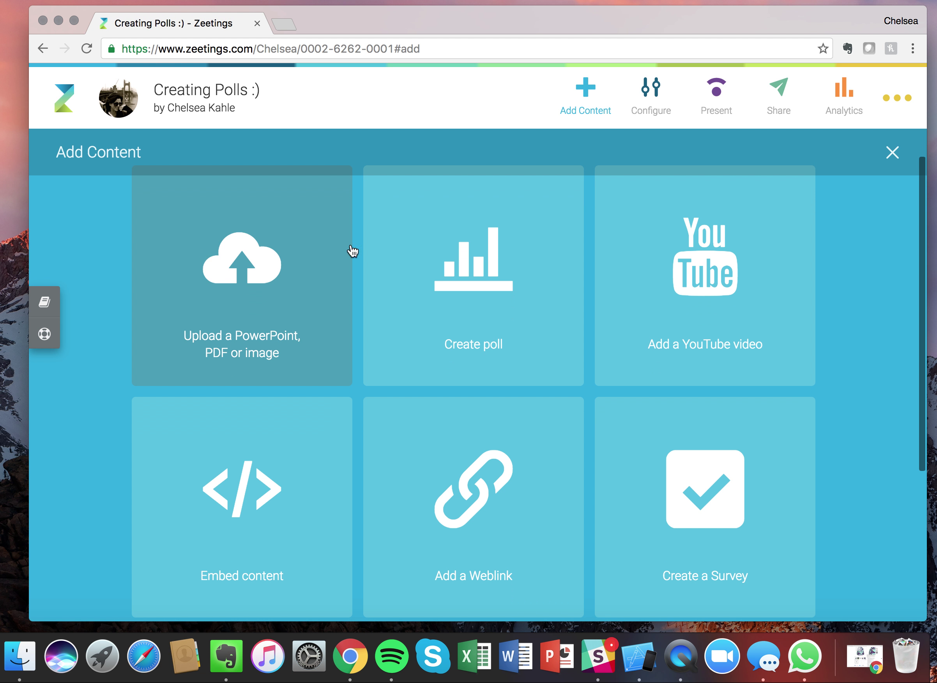
pyautogui.scroll(-3, 669, 455)
pyautogui.scroll(-4, 495, 520)
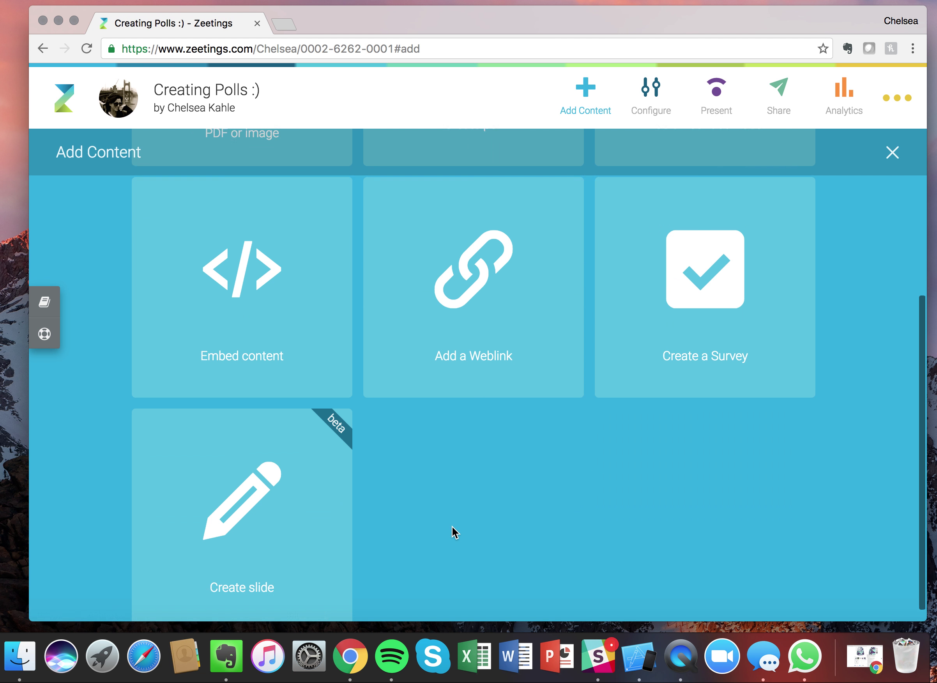
pyautogui.scroll(5, 495, 484)
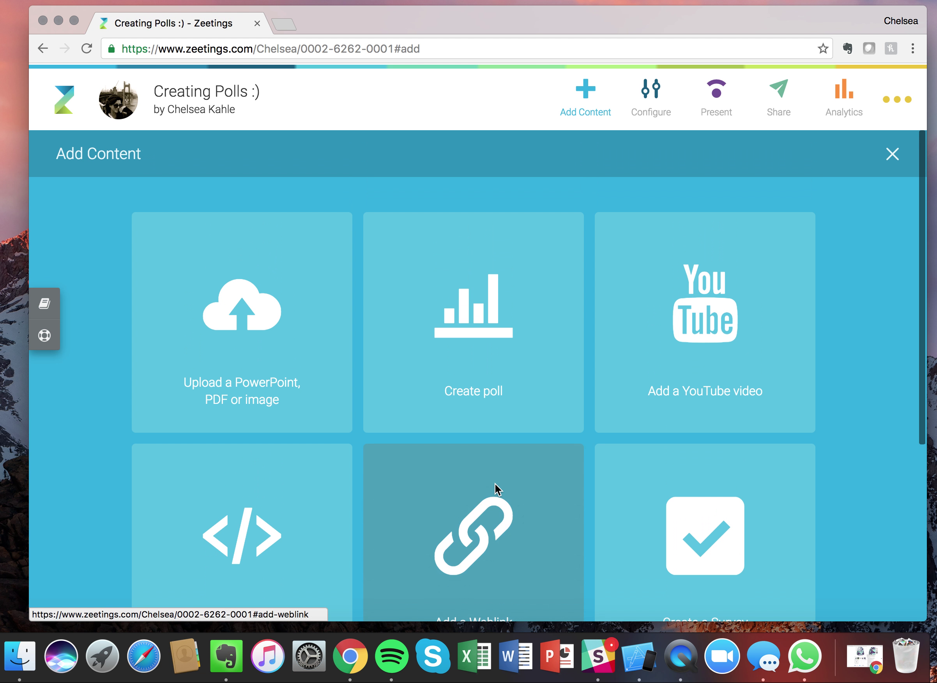
pyautogui.click(433, 301)
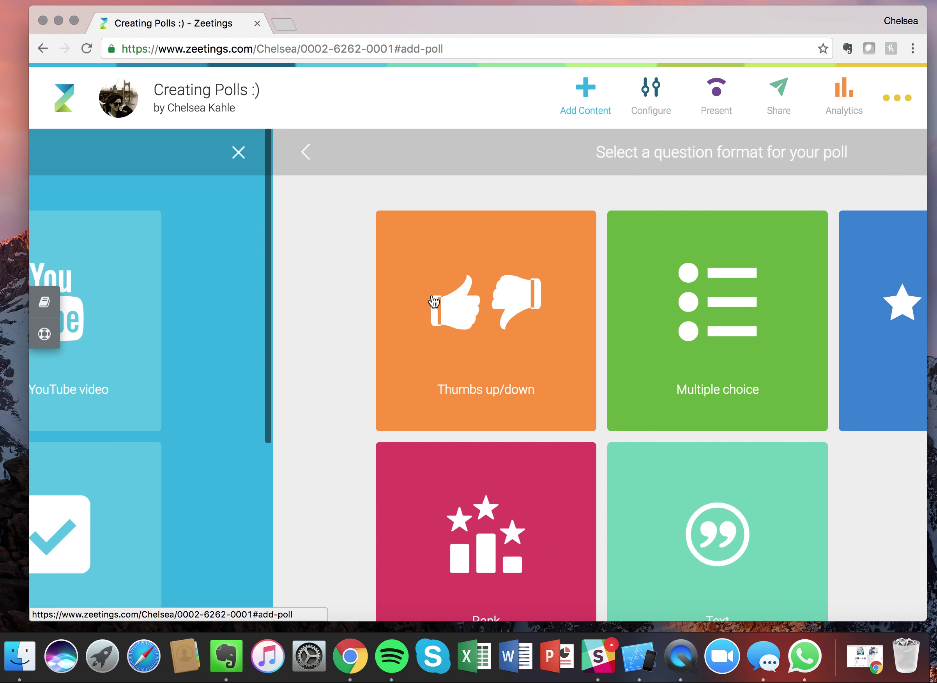
pyautogui.scroll(-1, 98, 367)
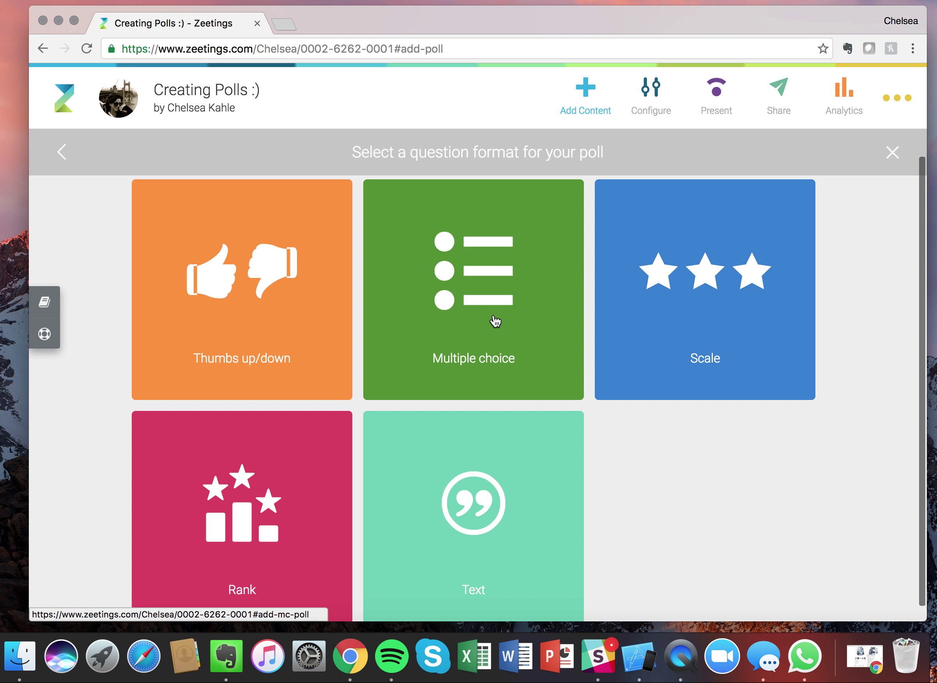
pyautogui.scroll(-1, 371, 440)
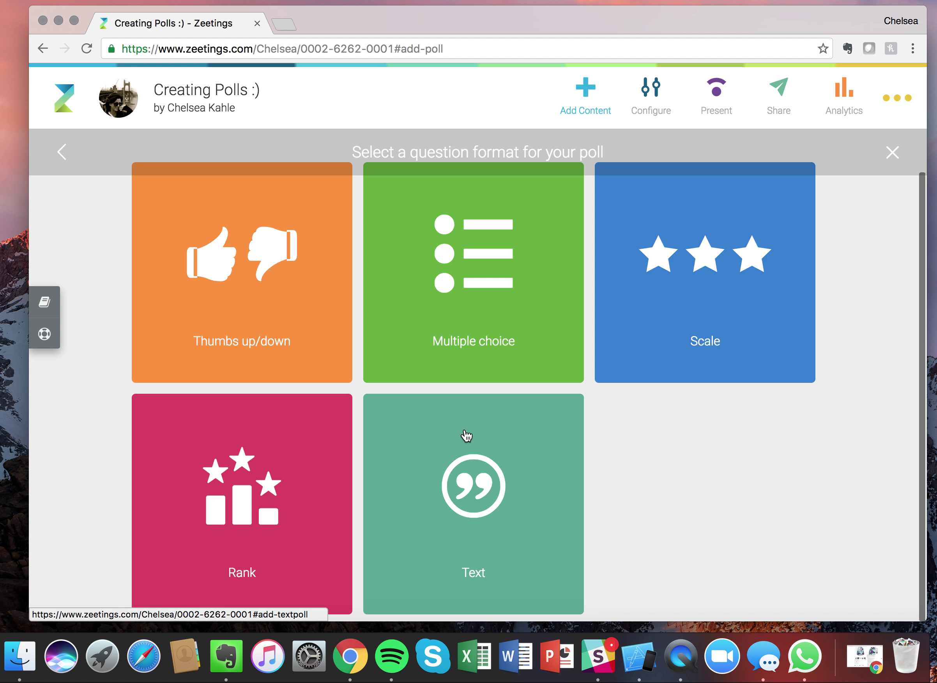
pyautogui.click(226, 273)
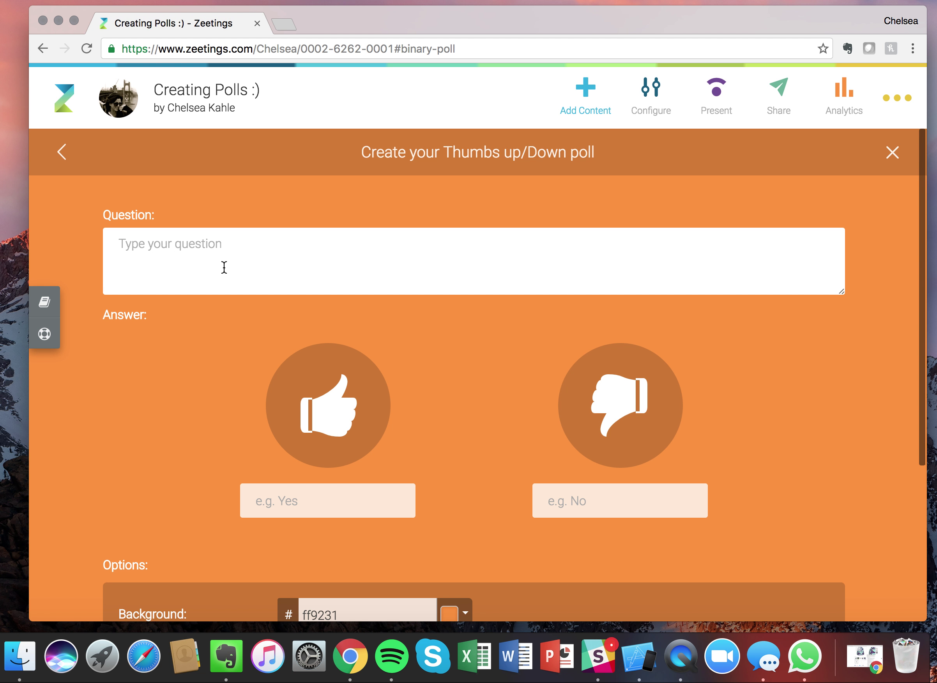
# - Enter the question 'Will driverless cars be the only vehicles on the road in ten years time'
pyautogui.write('Wi')
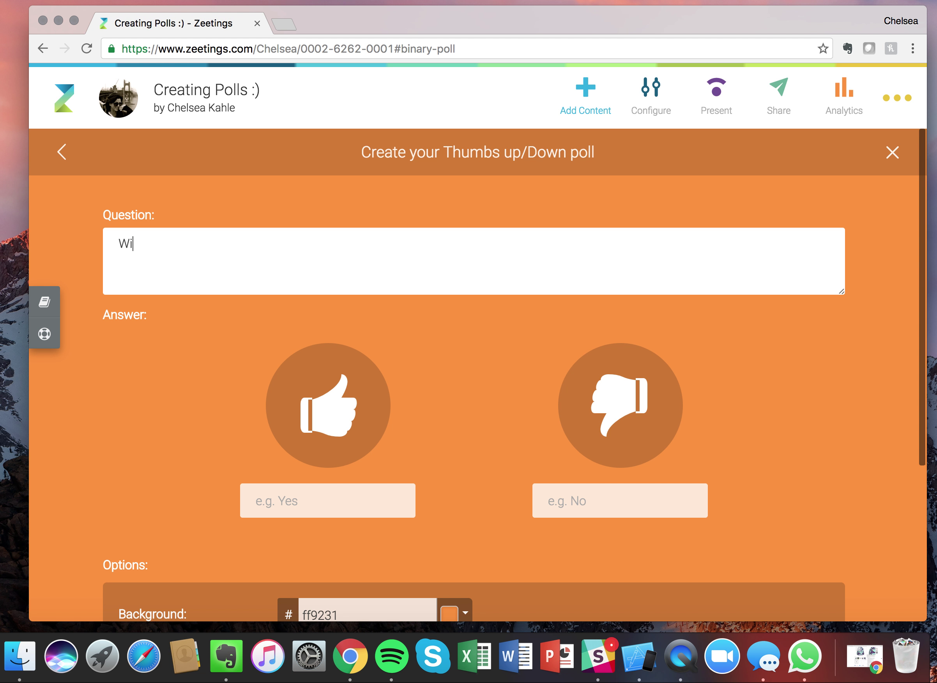
pyautogui.write('ll driverless cars be the ')
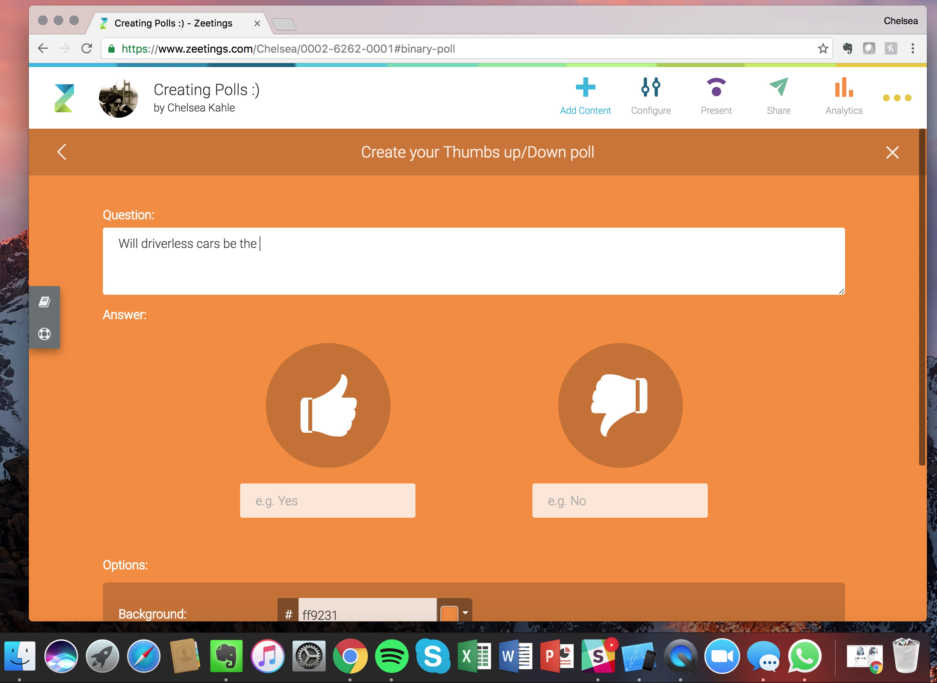
pyautogui.write('only vehicles on the roa')
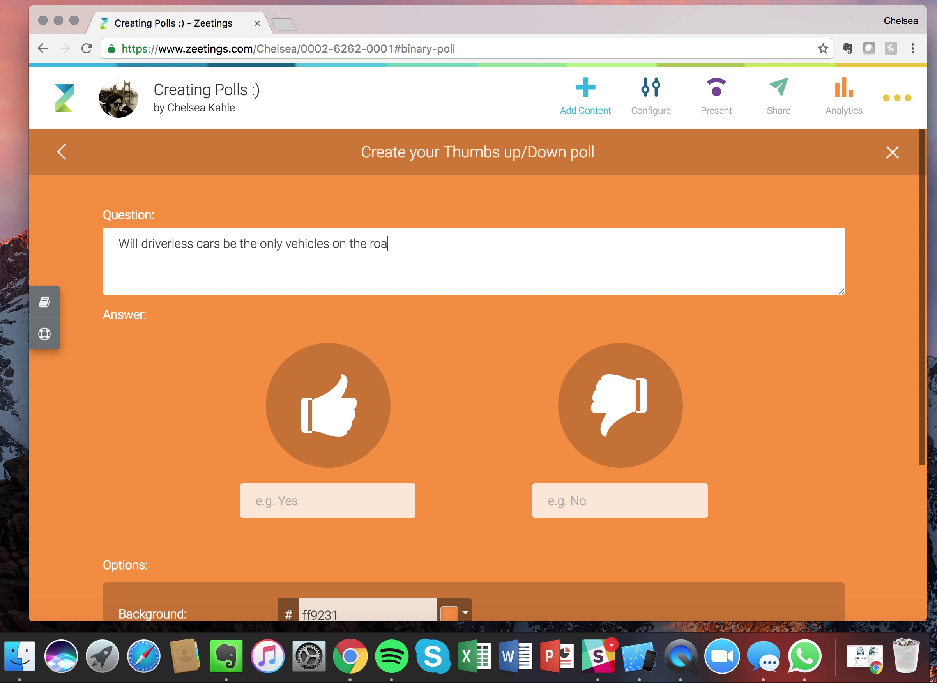
pyautogui.write('d in ten years time?')
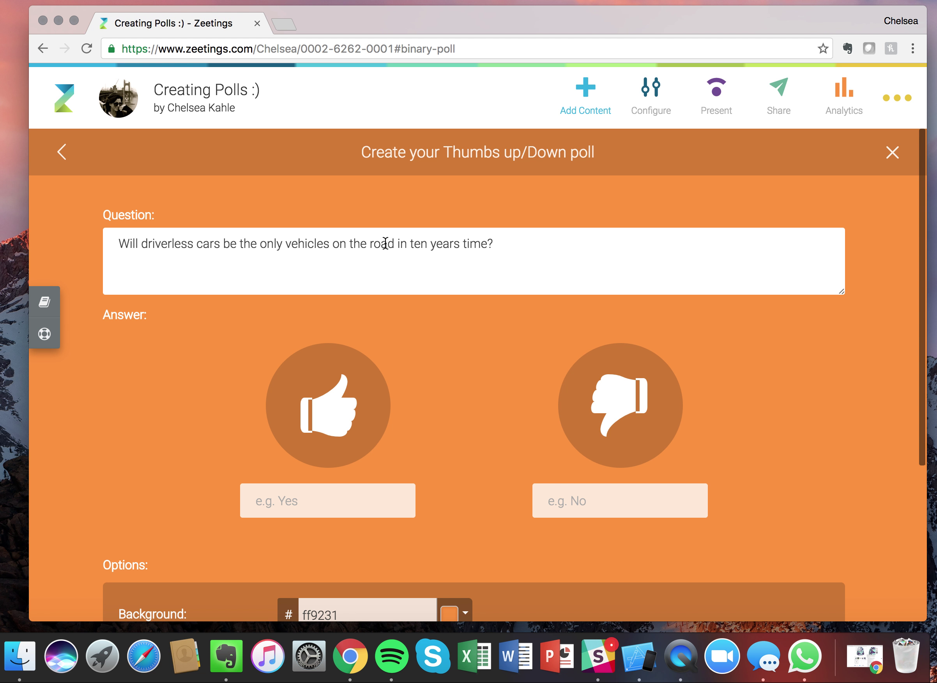
# - Fill the yes and no answers with 'Yes OF COURSE!' and 'No Way!' from the suggestions
pyautogui.scroll(-5, 304, 278)
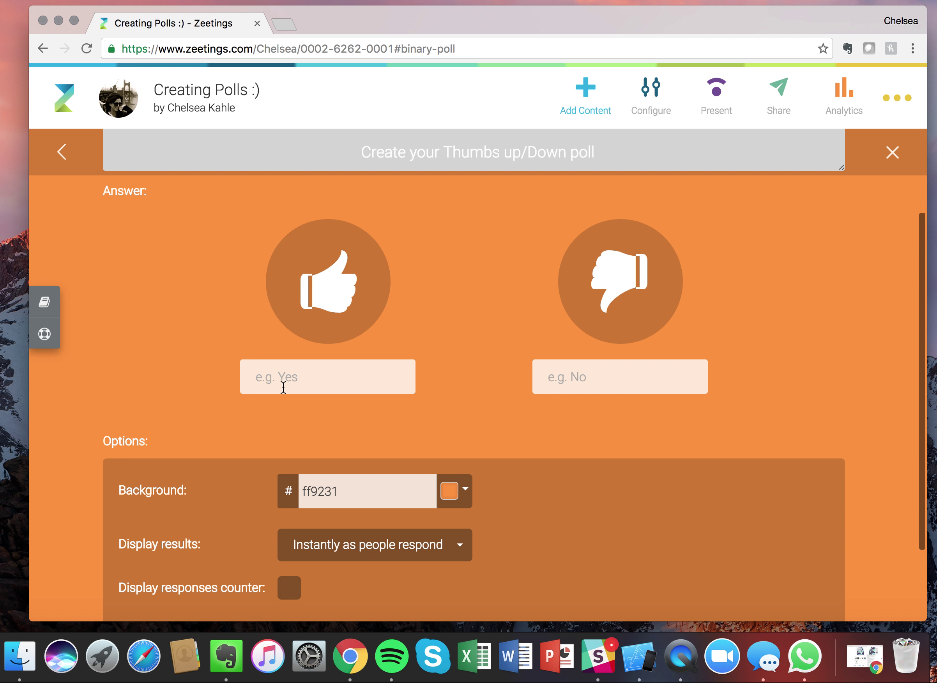
pyautogui.click(283, 379)
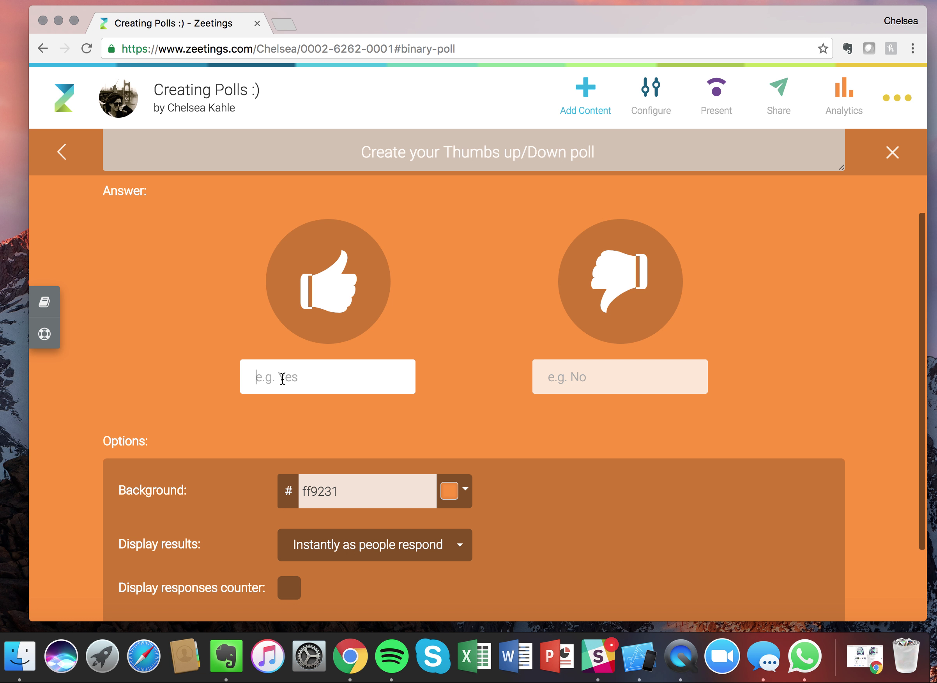
pyautogui.write('Ye')
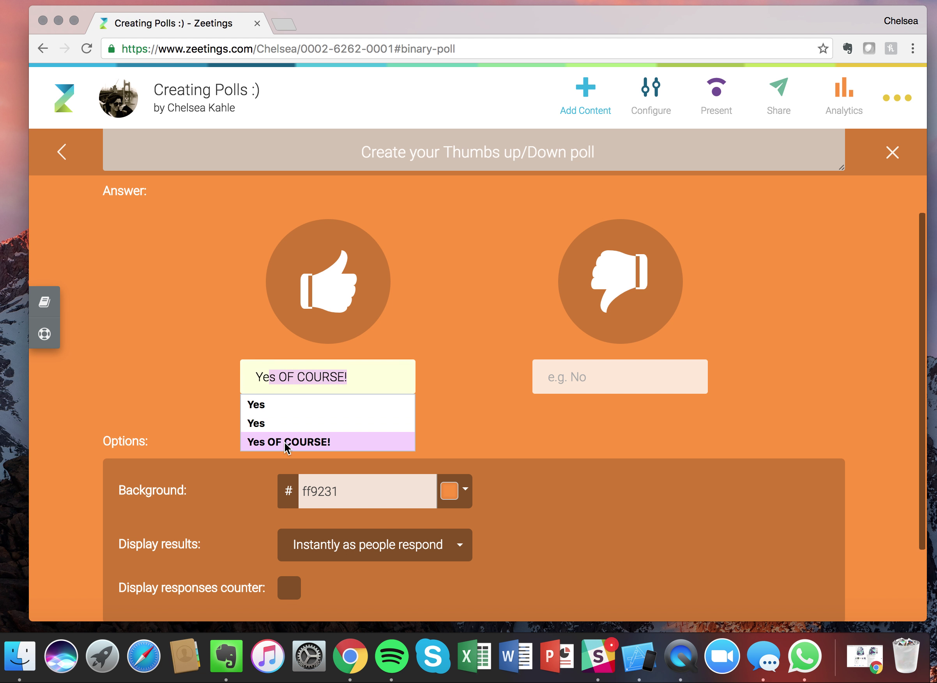
pyautogui.click(282, 441)
pyautogui.click(598, 376)
pyautogui.write('N')
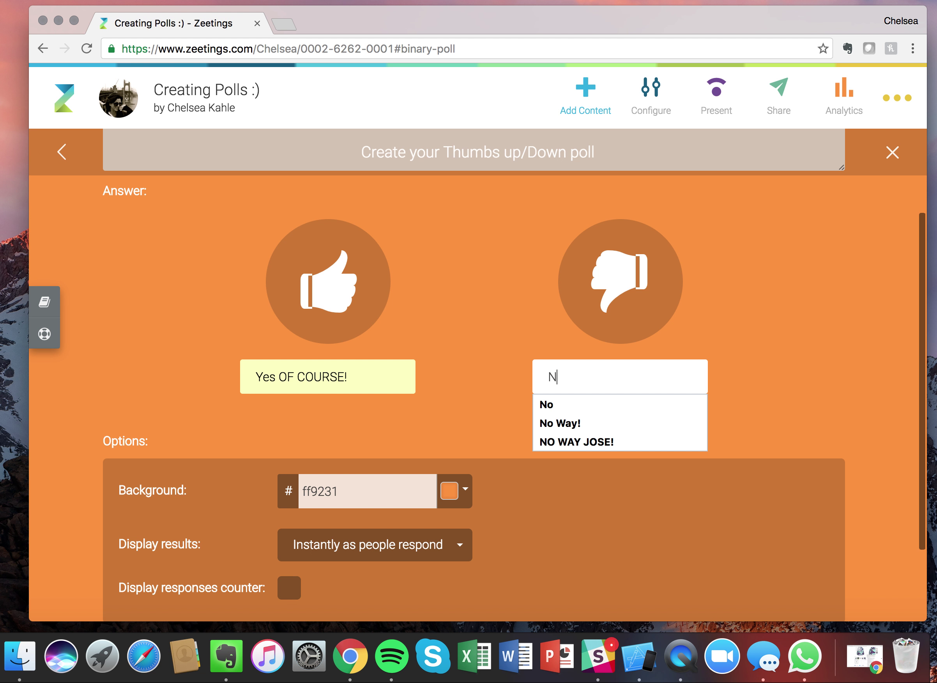
pyautogui.write('o')
pyautogui.click(588, 423)
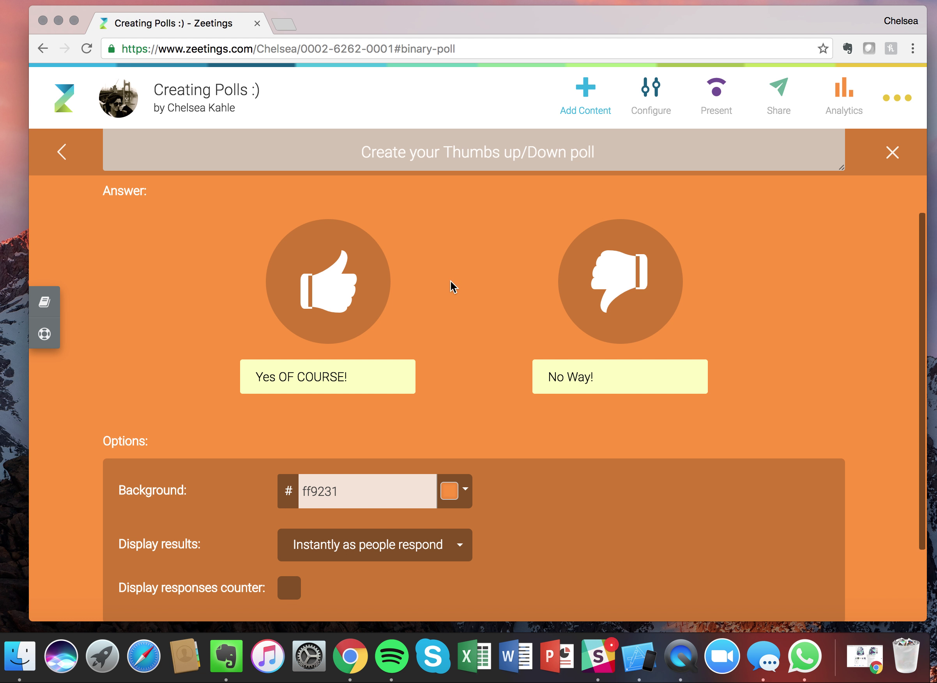
pyautogui.scroll(1, 495, 325)
pyautogui.scroll(3, 496, 325)
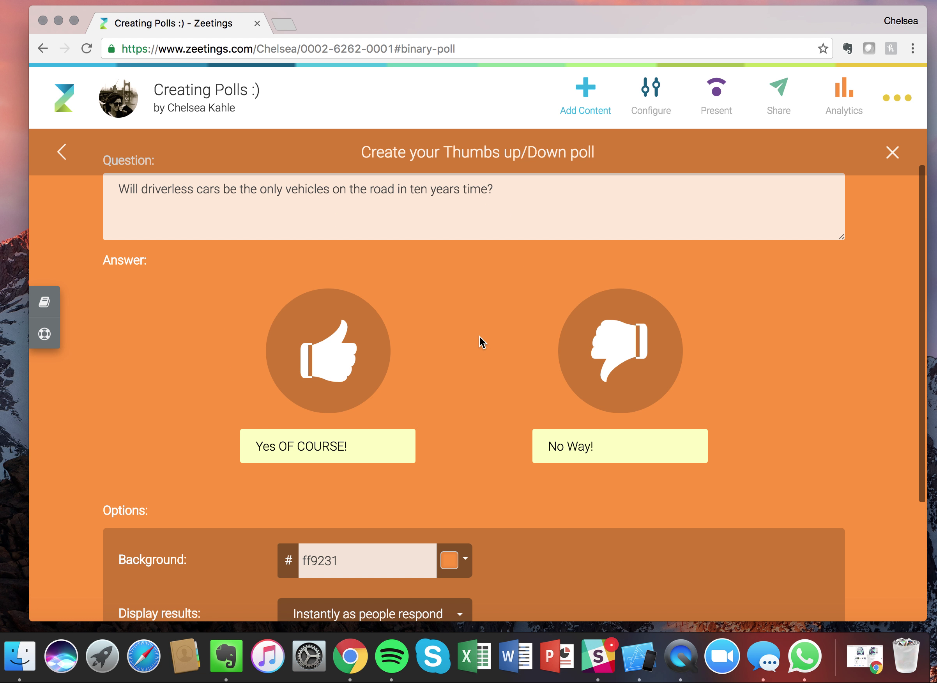
pyautogui.scroll(-5, 480, 336)
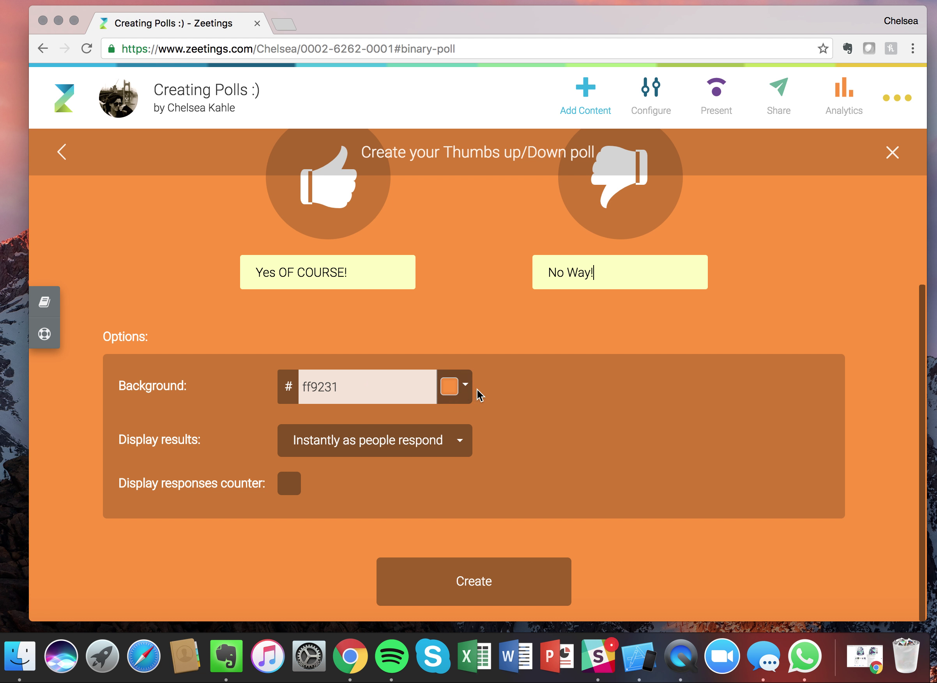
# - Set the poll background colour to grey 969696
pyautogui.click(464, 385)
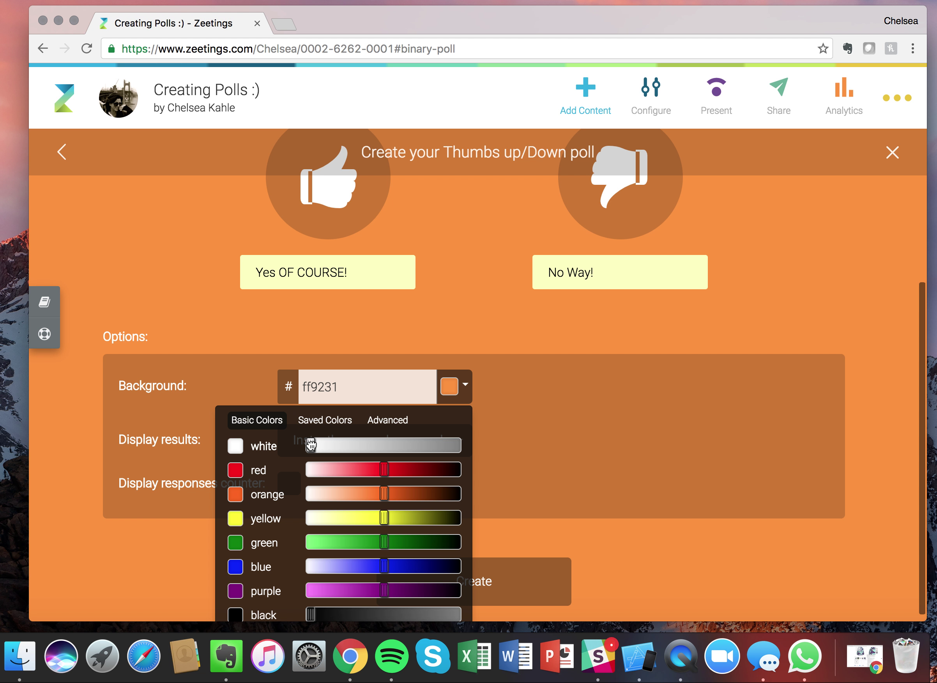
pyautogui.moveTo(313, 444); pyautogui.dragTo(435, 442)
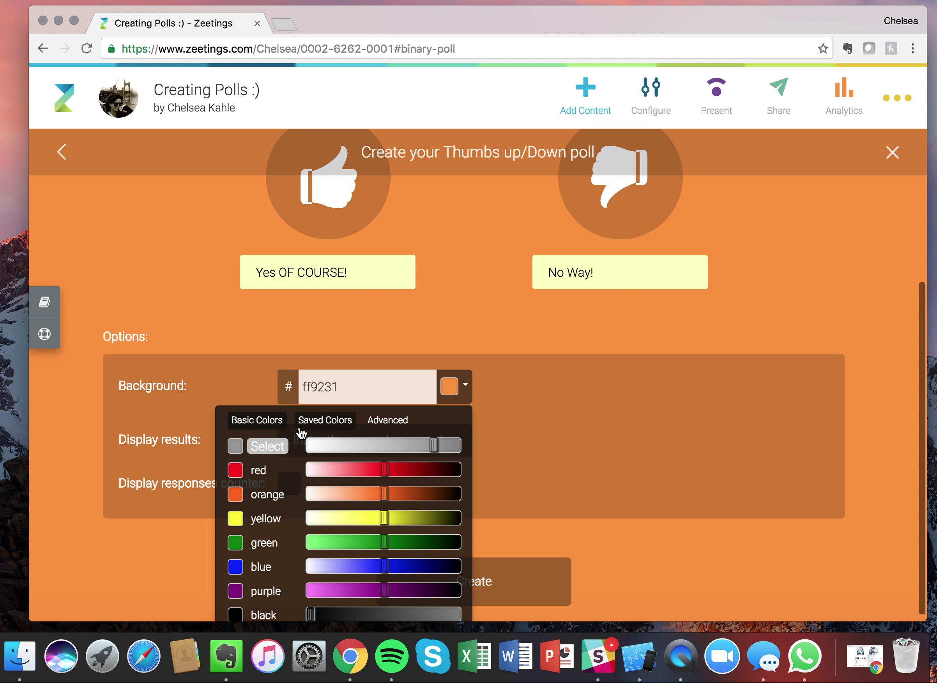
pyautogui.click(268, 447)
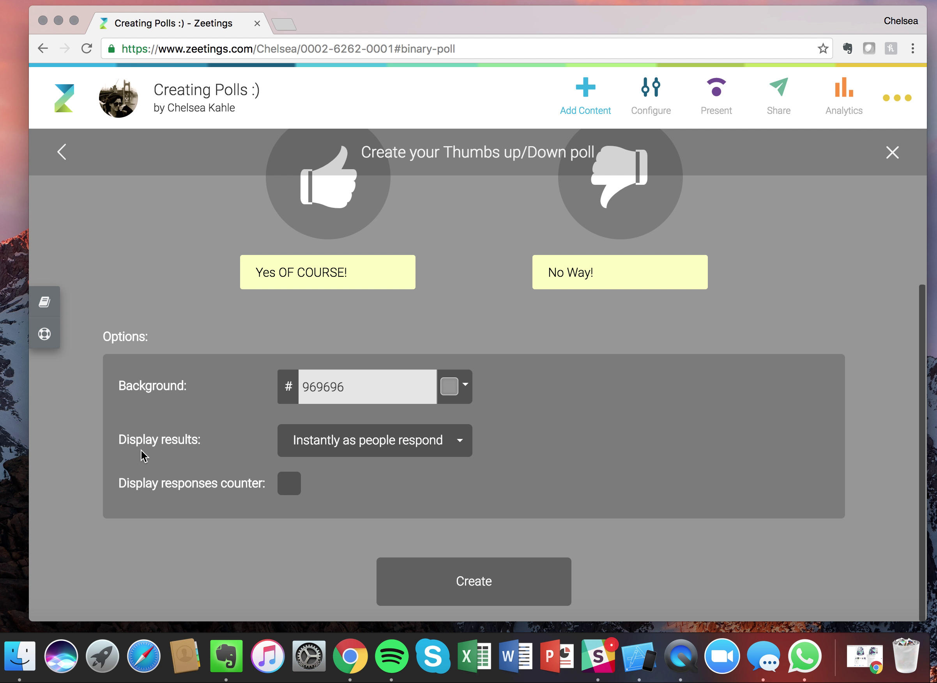
# - Reveal results only after a click, display a responses counter, and create the thumbs poll
pyautogui.click(465, 440)
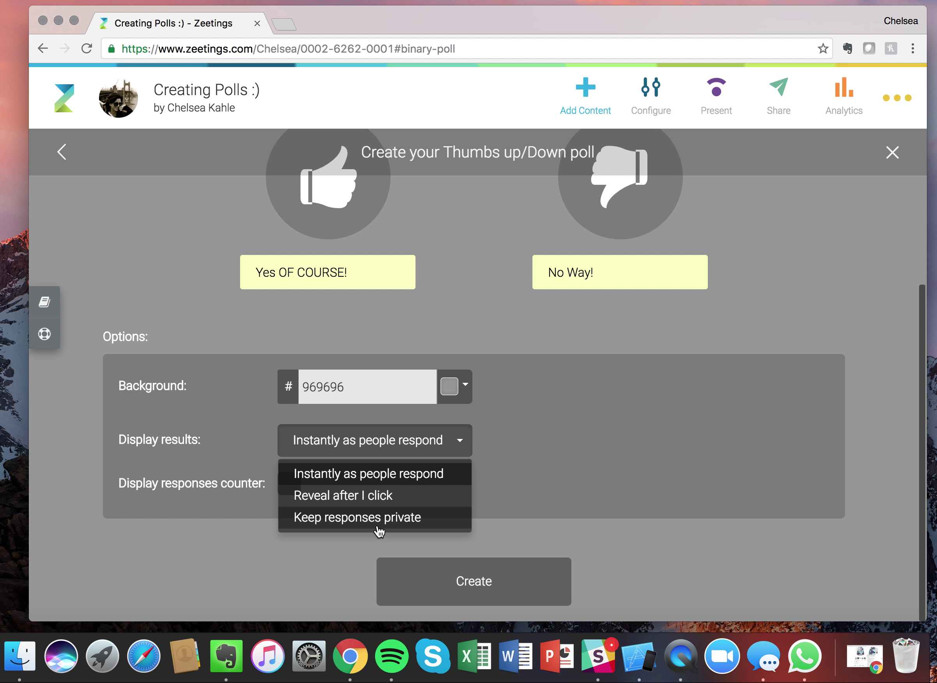
pyautogui.click(335, 497)
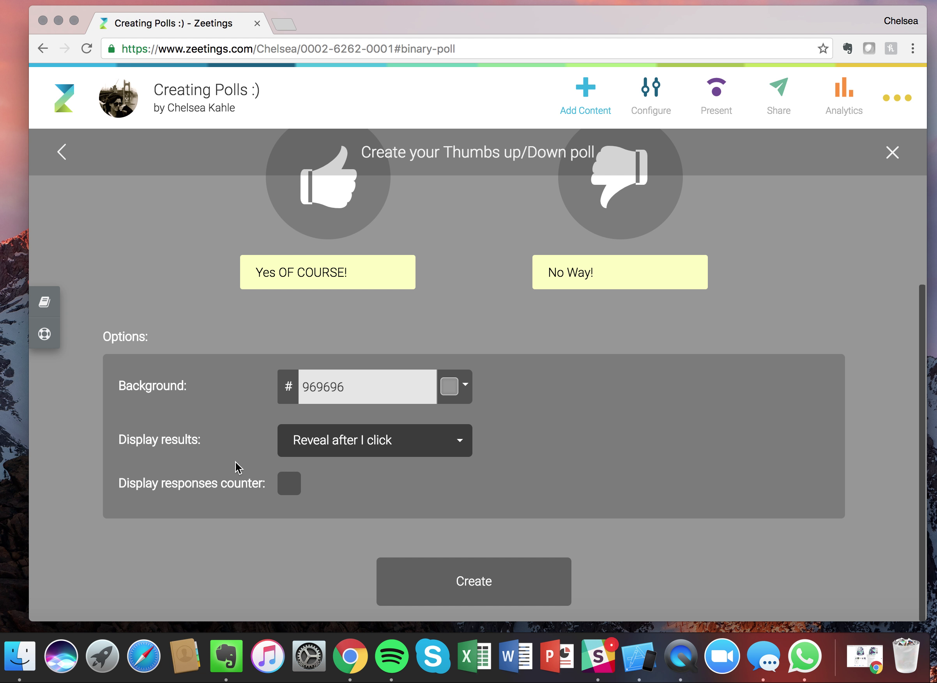
pyautogui.click(295, 487)
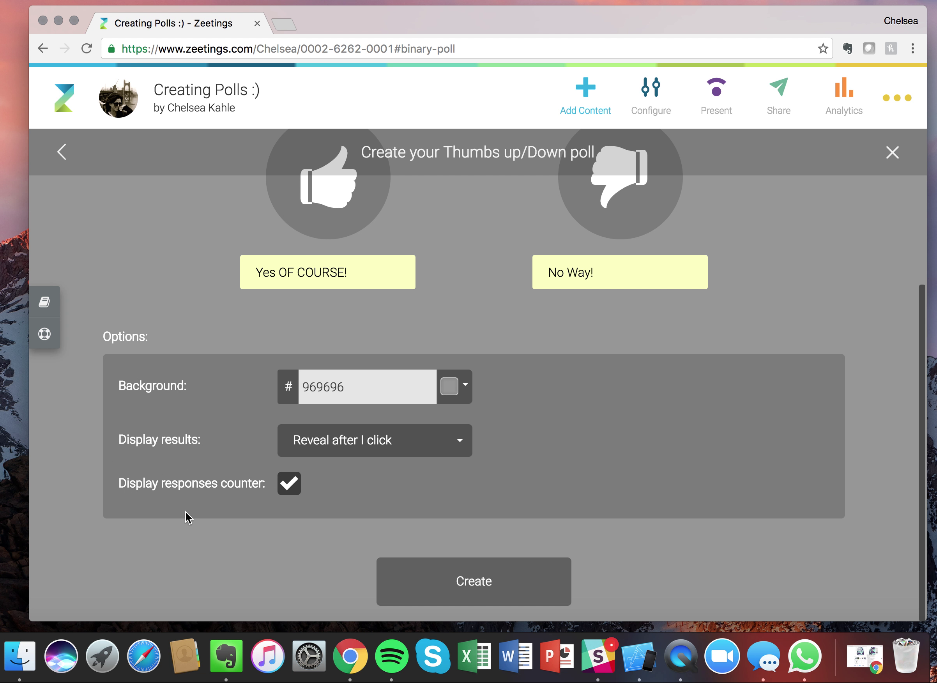
pyautogui.click(462, 579)
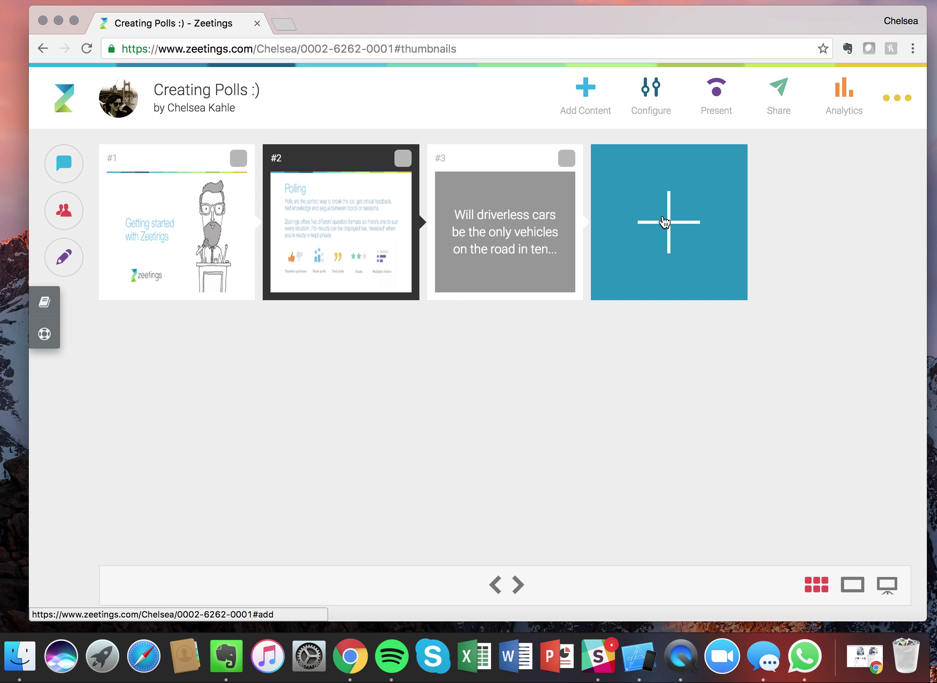
# - Add another poll in the Multiple choice format and place the cursor in its question field
pyautogui.click(695, 223)
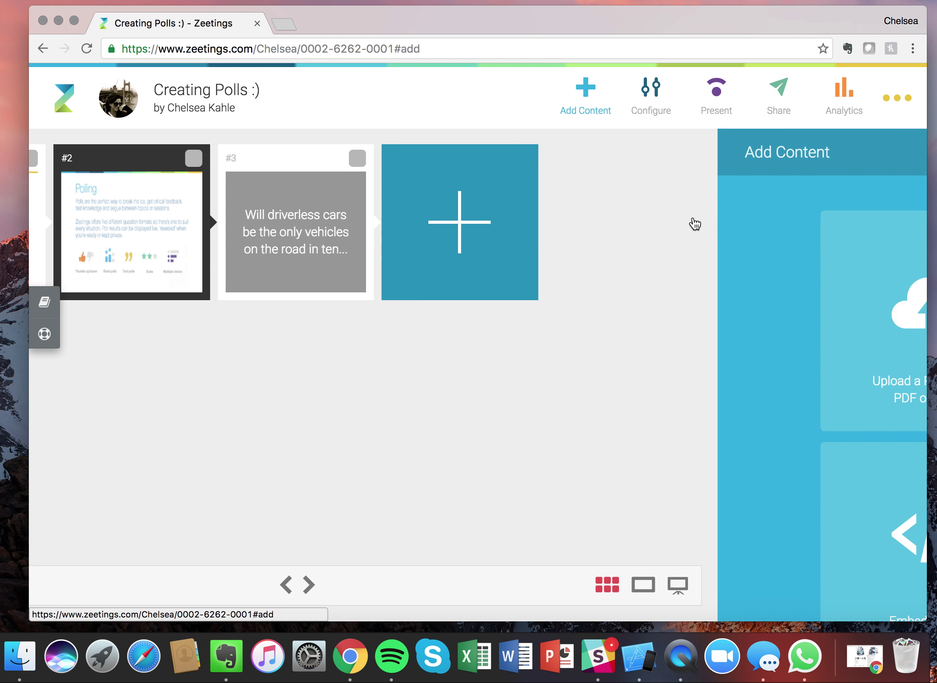
pyautogui.click(476, 339)
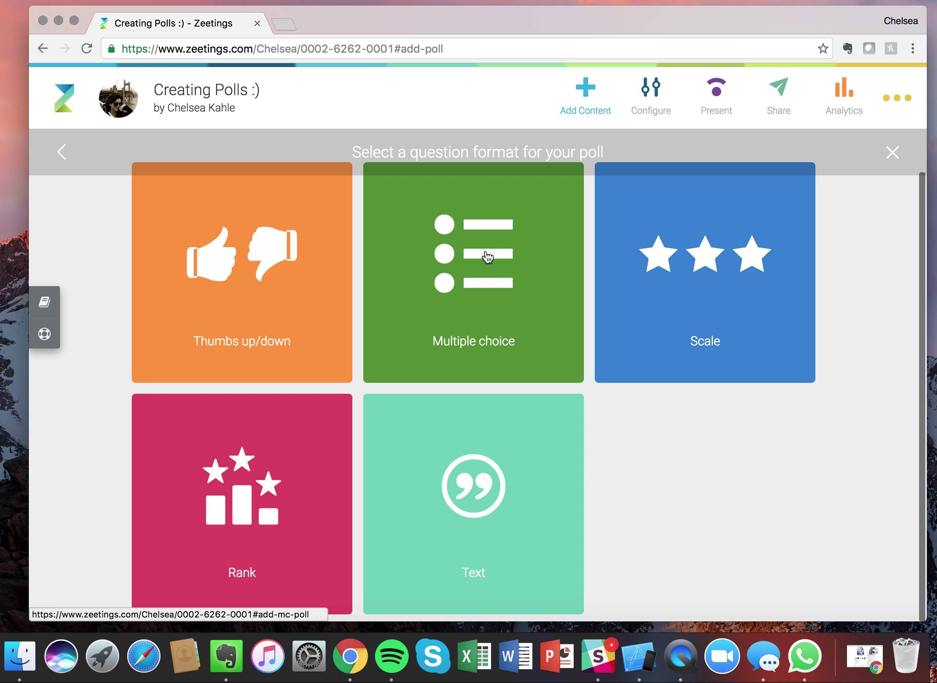
pyautogui.click(504, 271)
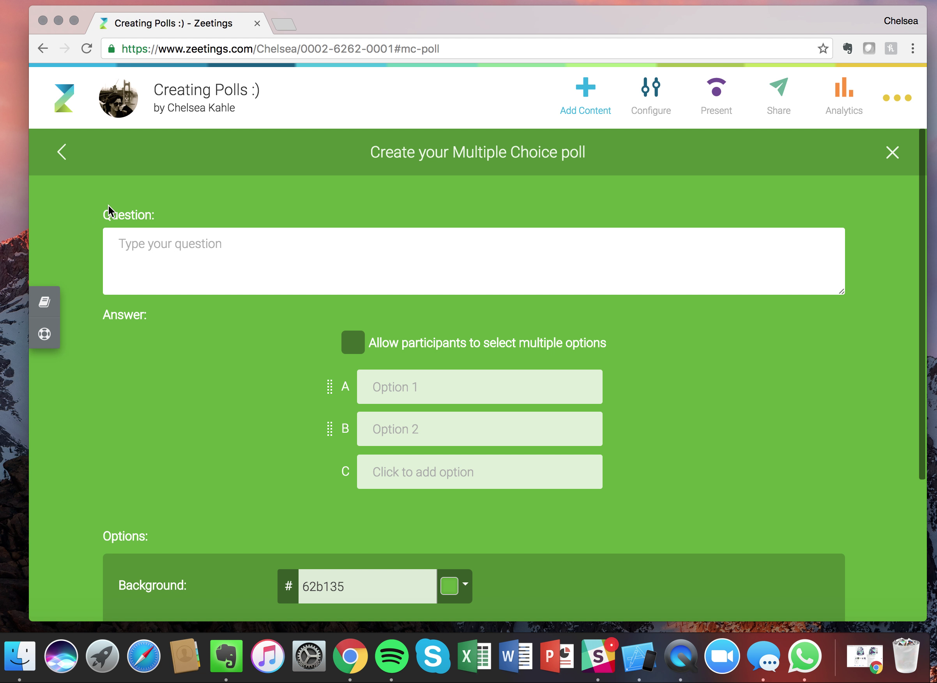
pyautogui.scroll(-1, 110, 209)
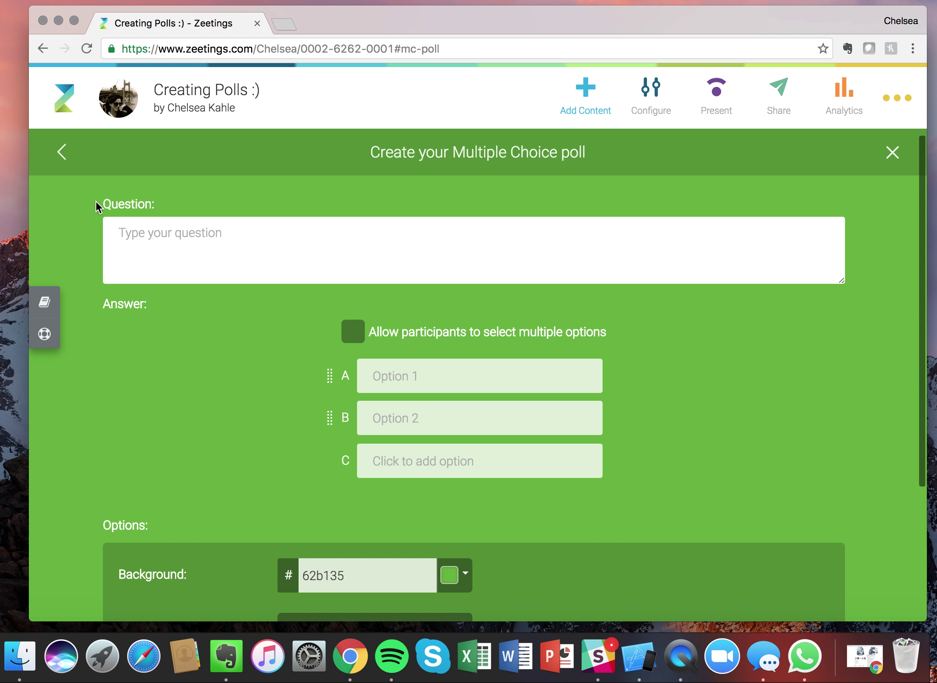
pyautogui.click(96, 202)
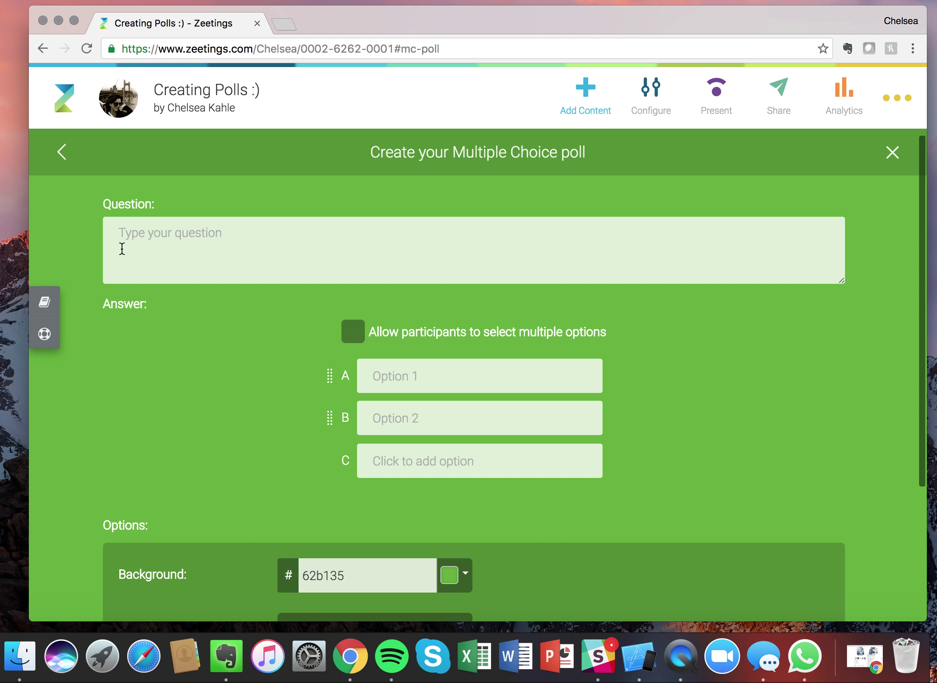
pyautogui.click(135, 243)
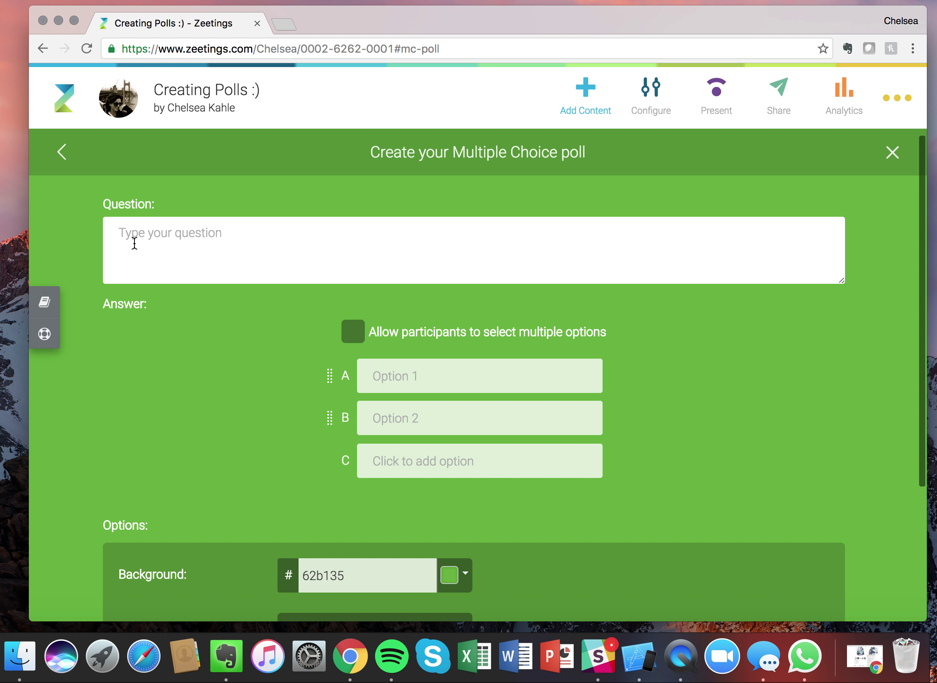
# - Ask 'Which technology are you most excited about' and allow participants to select multiple options
pyautogui.write('Which techo')
pyautogui.press('BackSpace')
pyautogui.write('nology are you most')
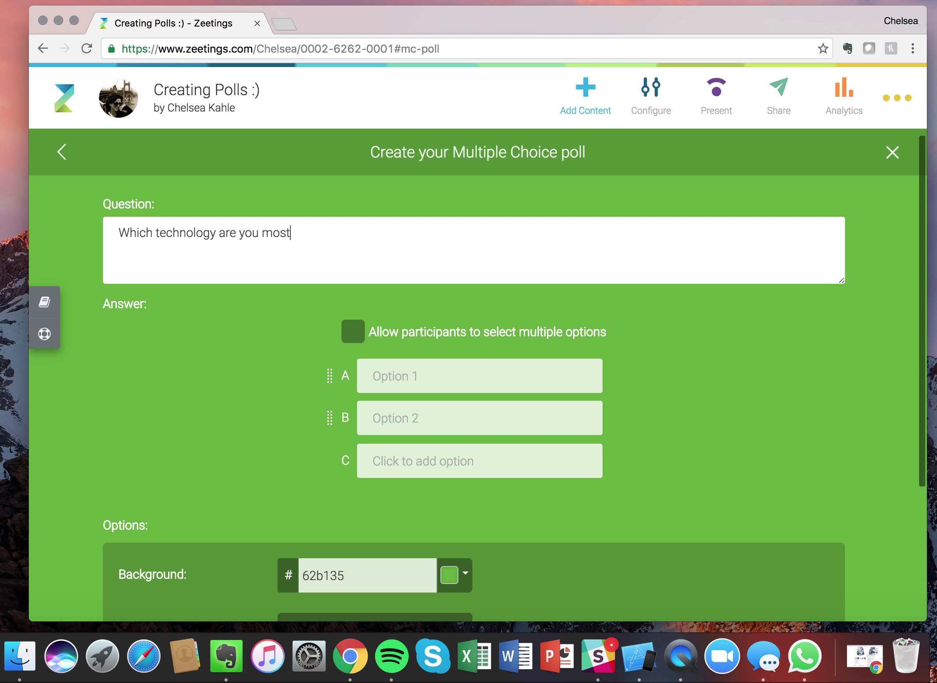
pyautogui.write(' excited about?')
pyautogui.scroll(-2, 346, 261)
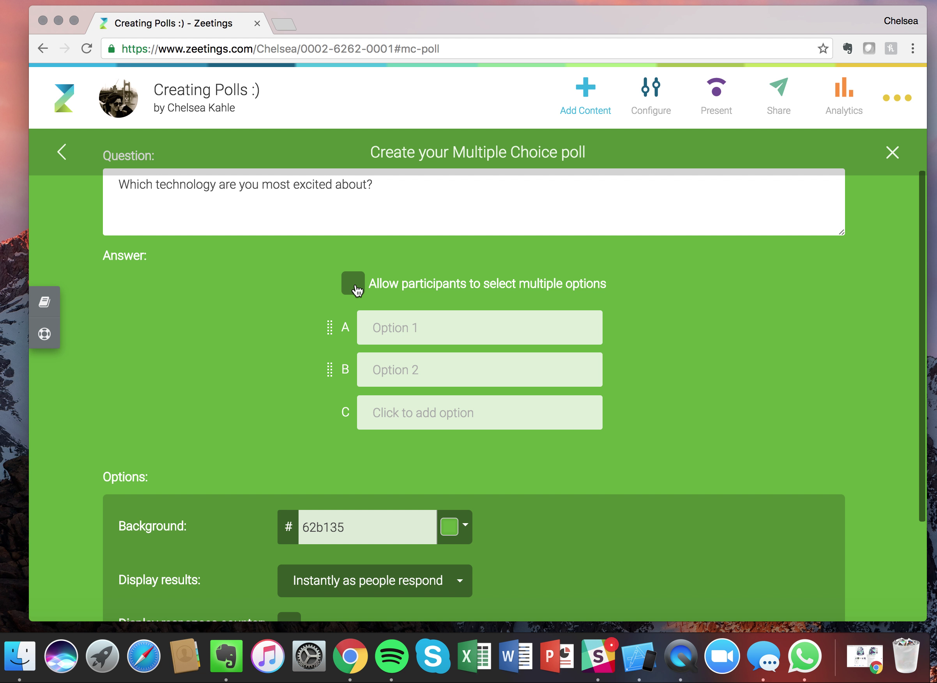
pyautogui.click(353, 286)
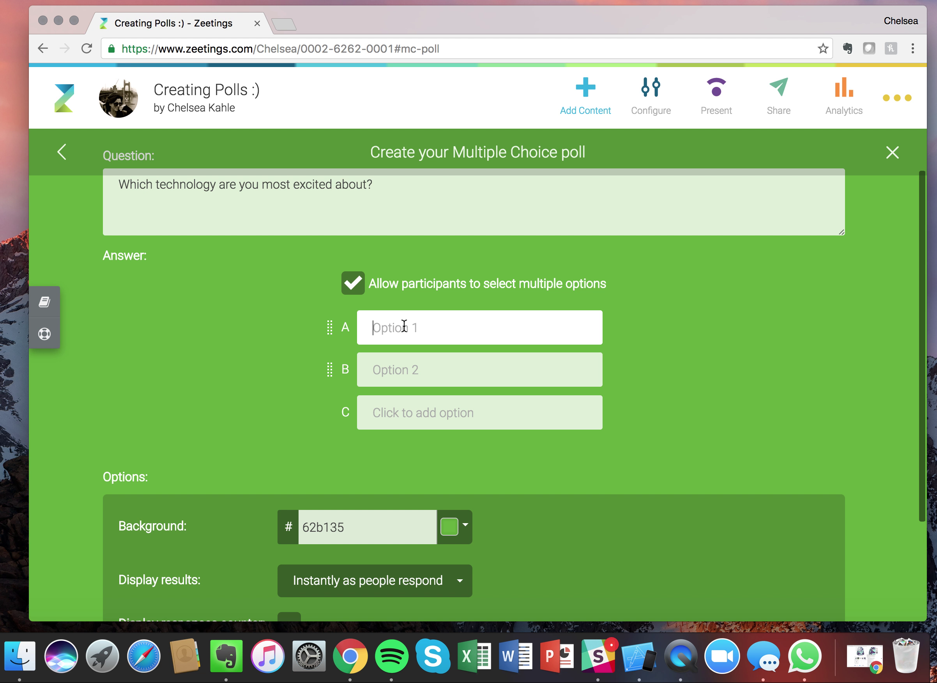
# - Fill answer options A–E with Driverless Cars, AI, VR, Wearables and Drones
pyautogui.write('Driverless Cars')
pyautogui.click(420, 374)
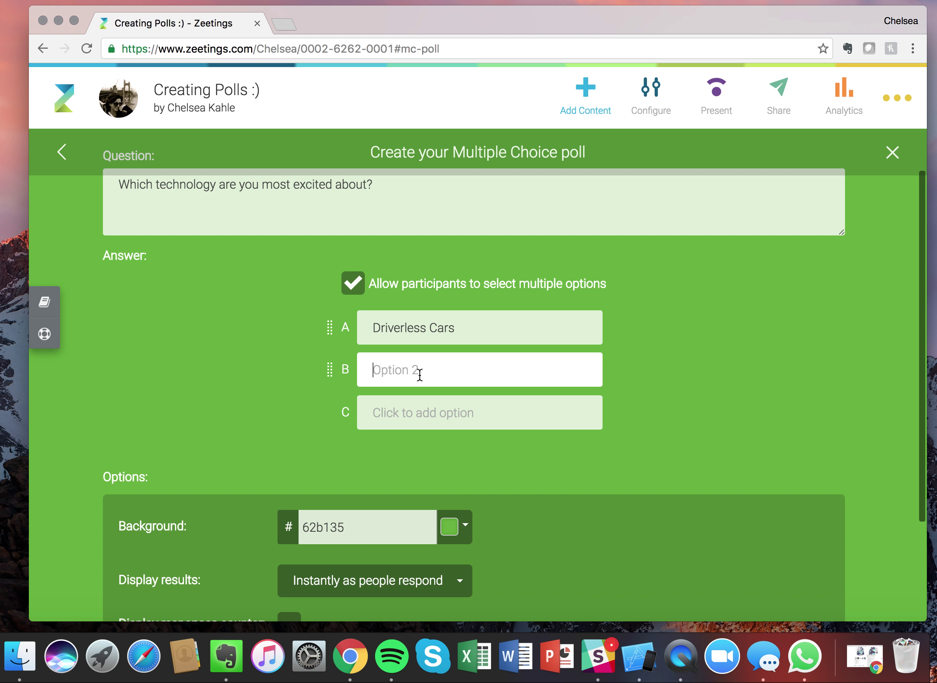
pyautogui.write('AI')
pyautogui.click(406, 424)
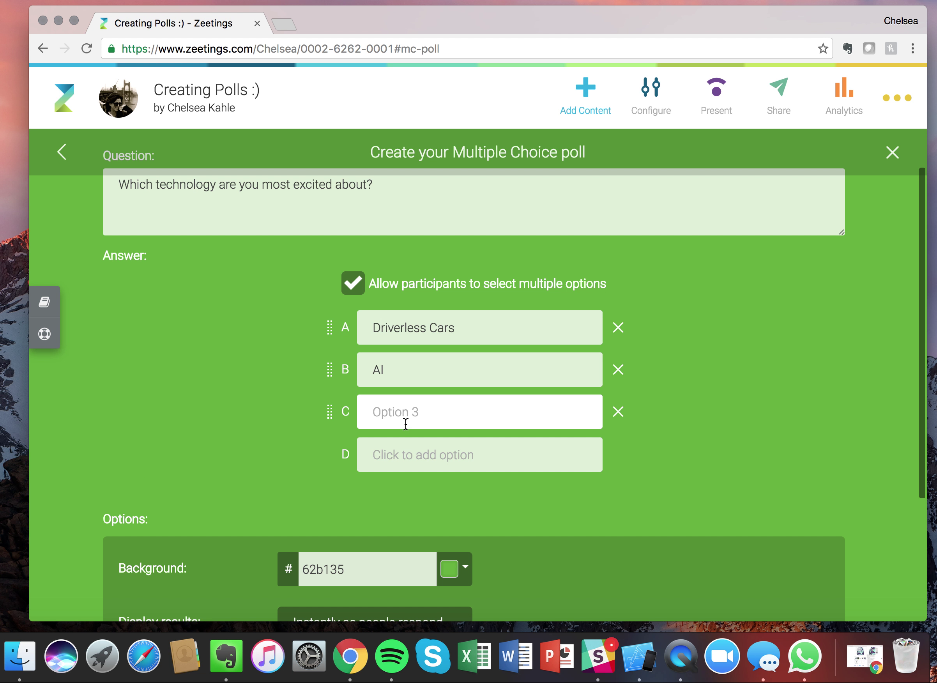
pyautogui.write('VR')
pyautogui.click(413, 457)
pyautogui.write('We')
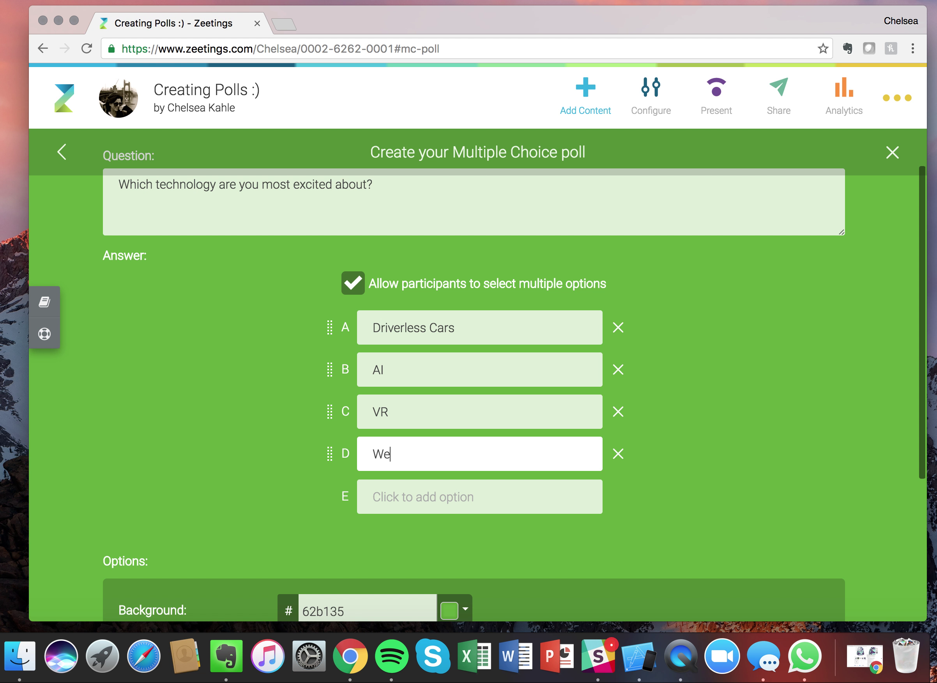
pyautogui.write('arables')
pyautogui.click(413, 511)
pyautogui.write('D')
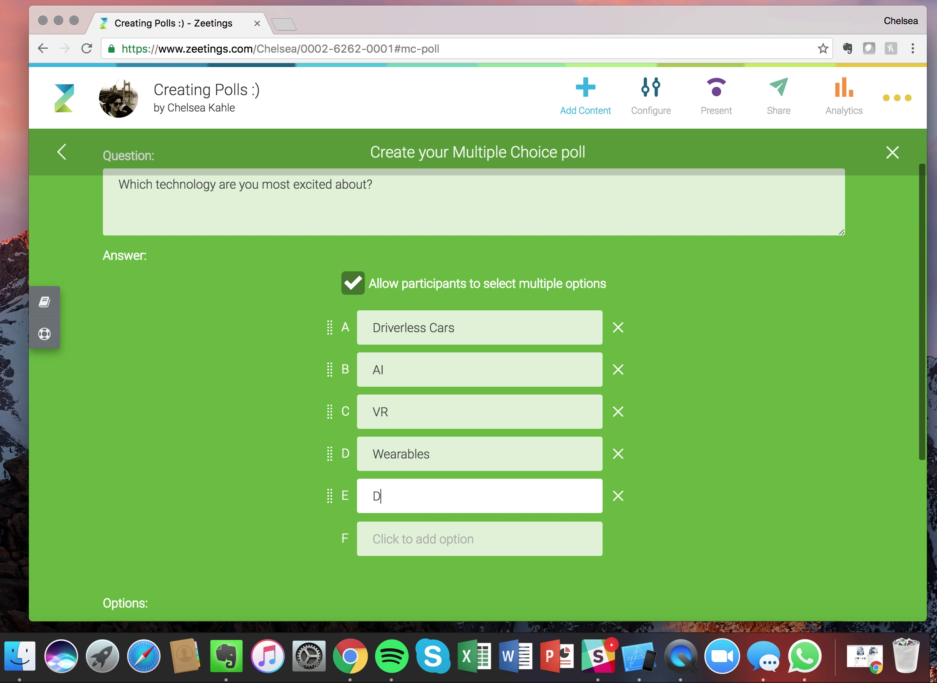
pyautogui.write('rones')
# - Finish the Drones option, set a dark purple 420042 background, and create the poll as slide #4
pyautogui.scroll(-5, 464, 494)
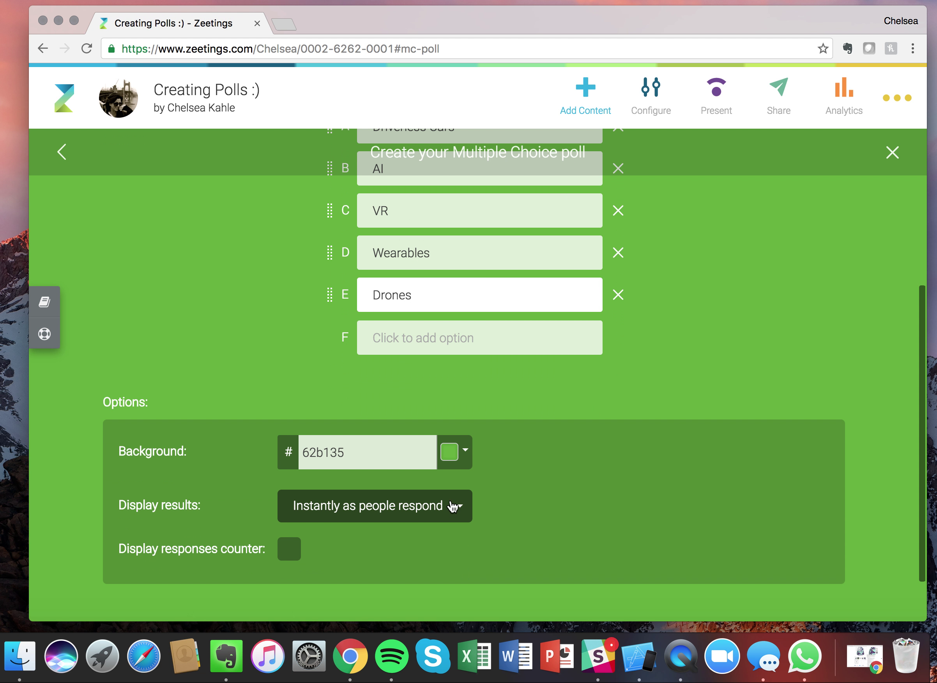
pyautogui.click(466, 453)
pyautogui.scroll(-2, 361, 587)
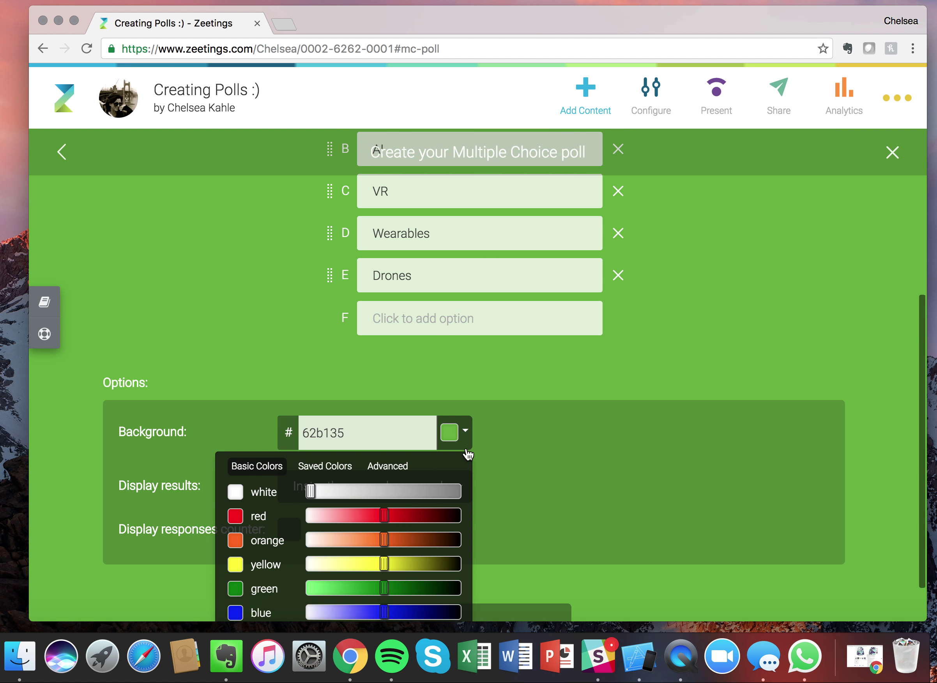
pyautogui.moveTo(386, 582); pyautogui.dragTo(404, 582)
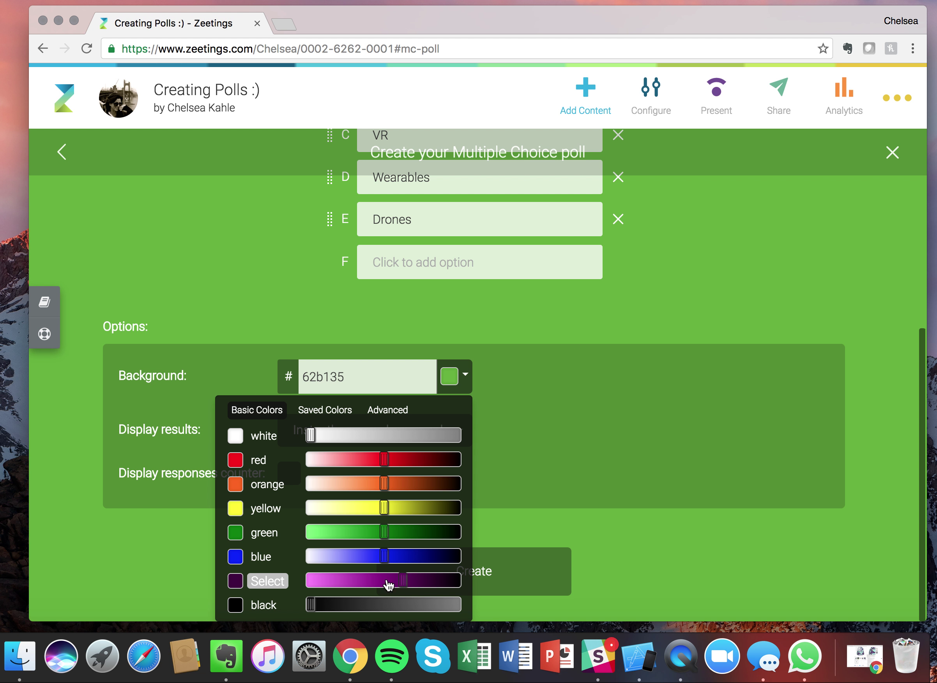
pyautogui.click(266, 581)
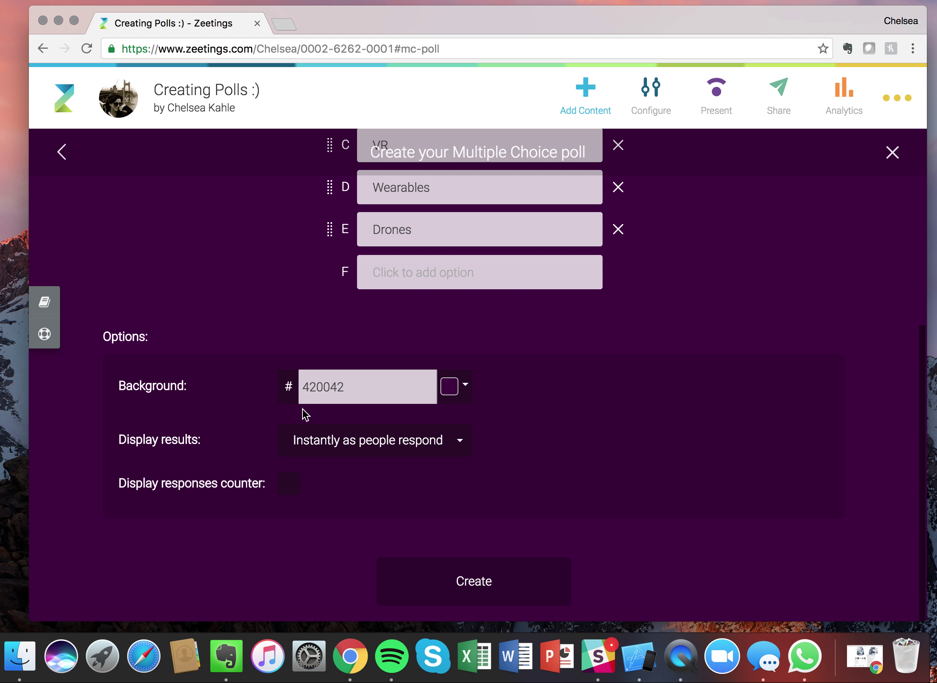
pyautogui.click(472, 587)
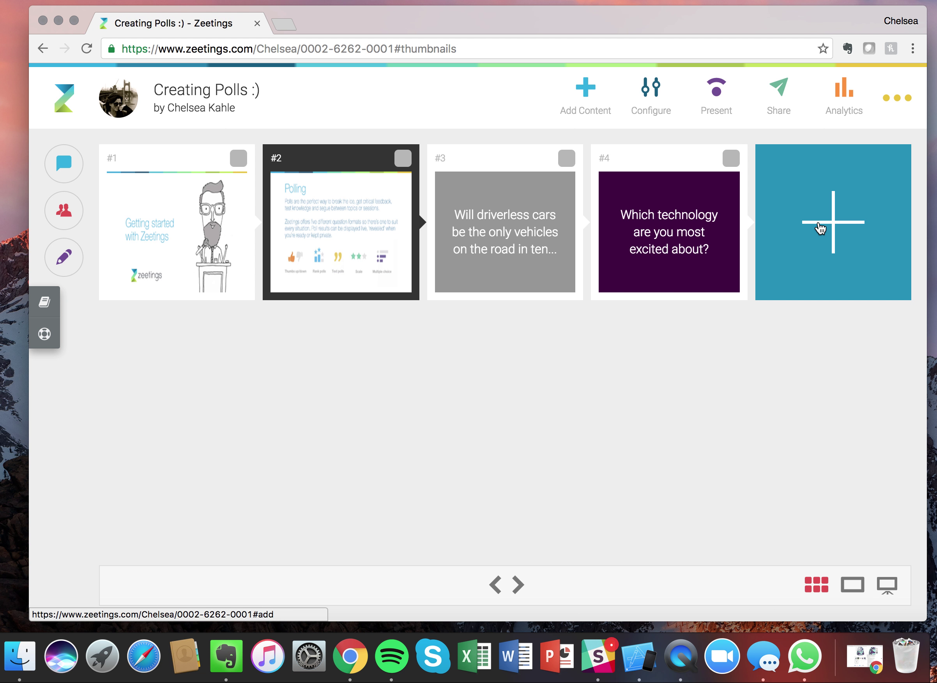
# - Add a new poll in the Scale format
pyautogui.click(820, 229)
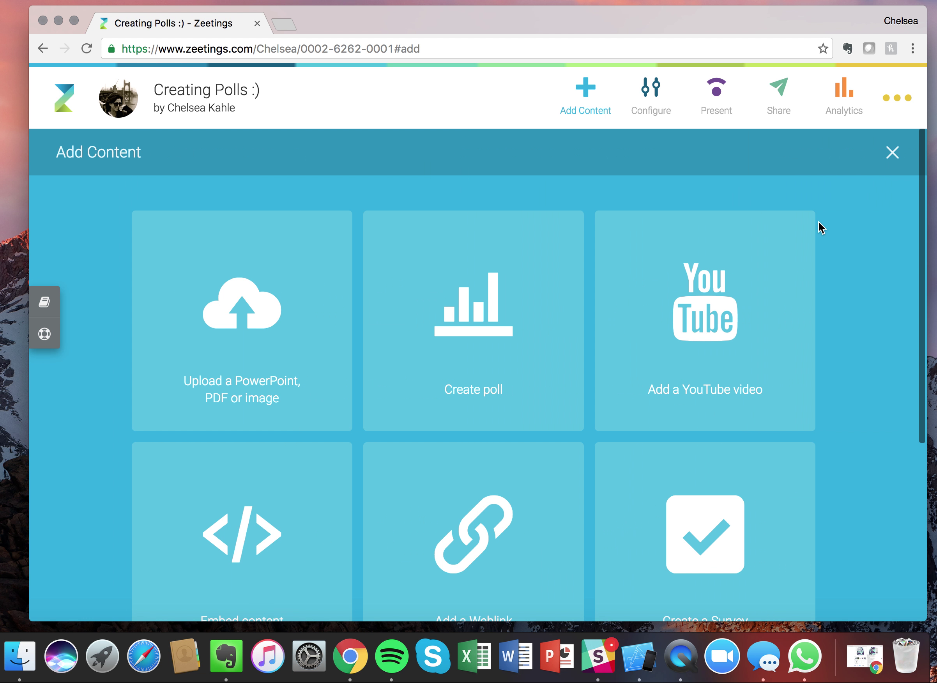
pyautogui.click(477, 376)
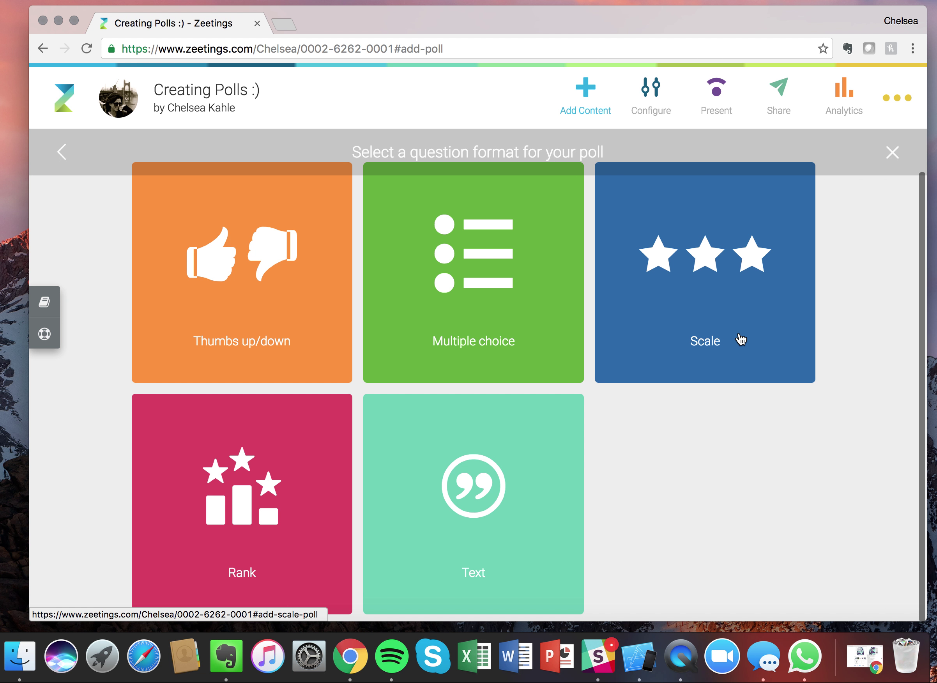
pyautogui.click(736, 340)
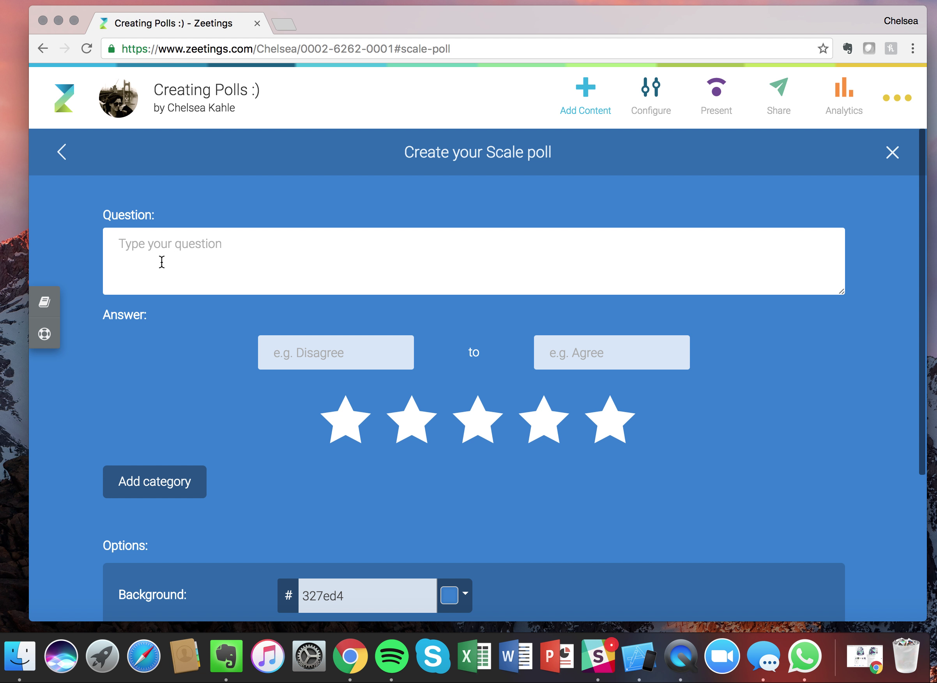
# - Enter the conference question, with 'Needs work' as the low label and 'Perfect' as the high label
pyautogui.write('W')
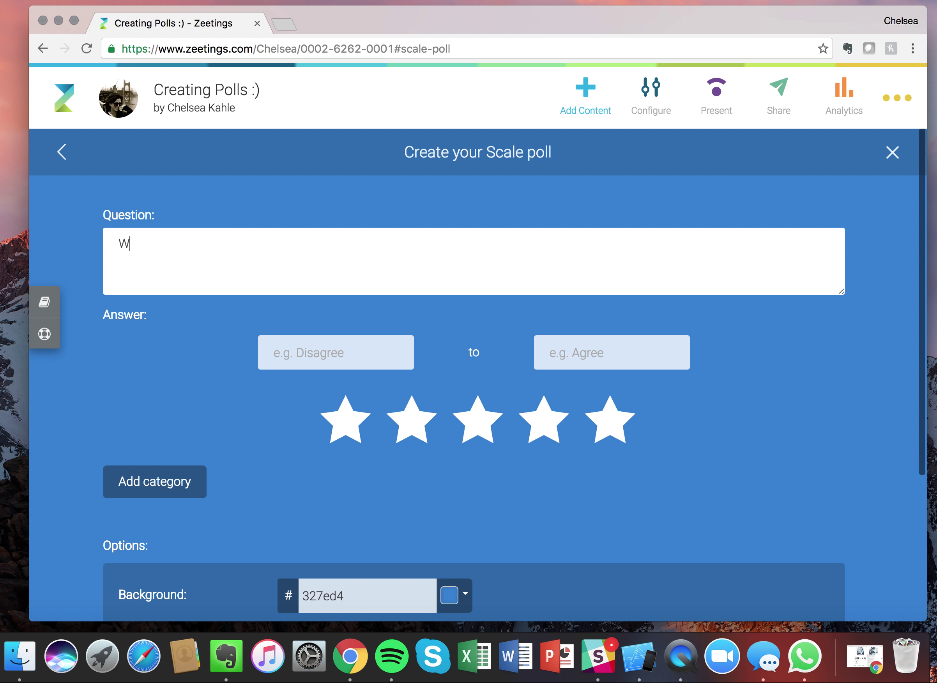
pyautogui.write('hat did you think about t')
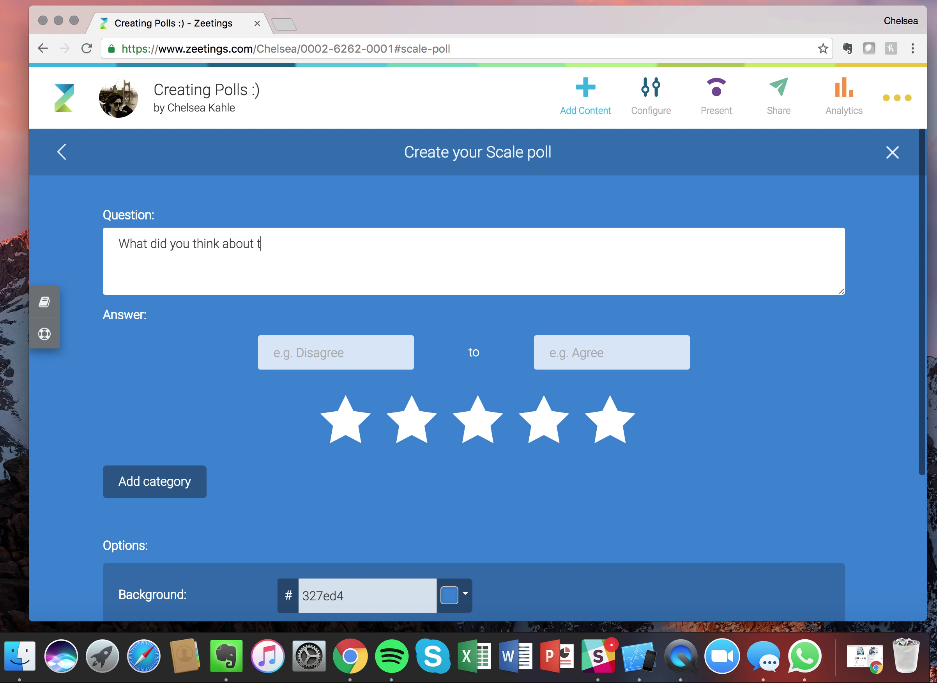
pyautogui.write('he conference')
pyautogui.click(314, 353)
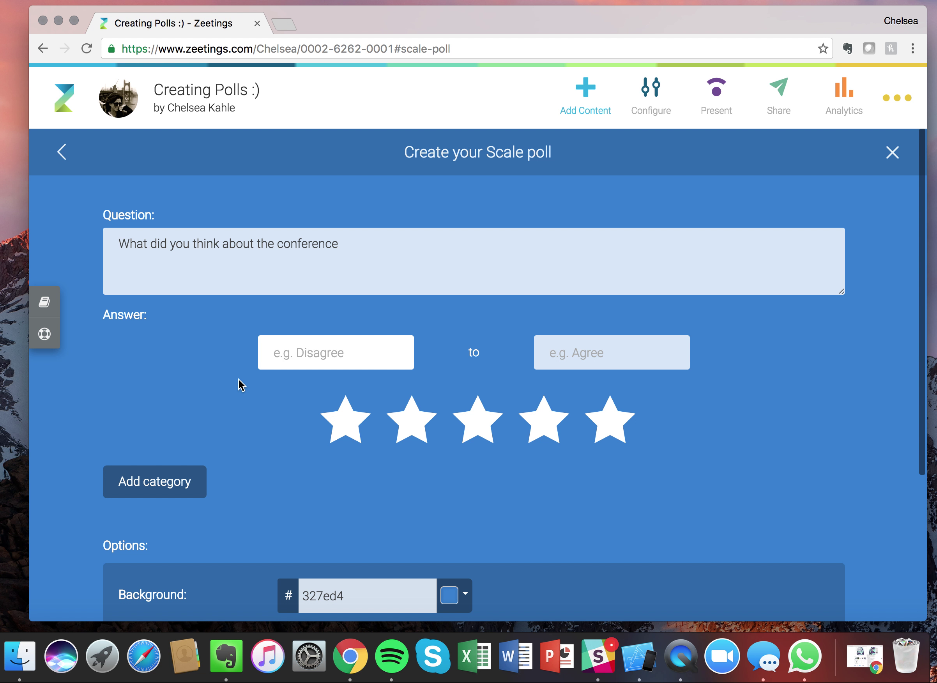
pyautogui.write('Needs work')
pyautogui.click(580, 352)
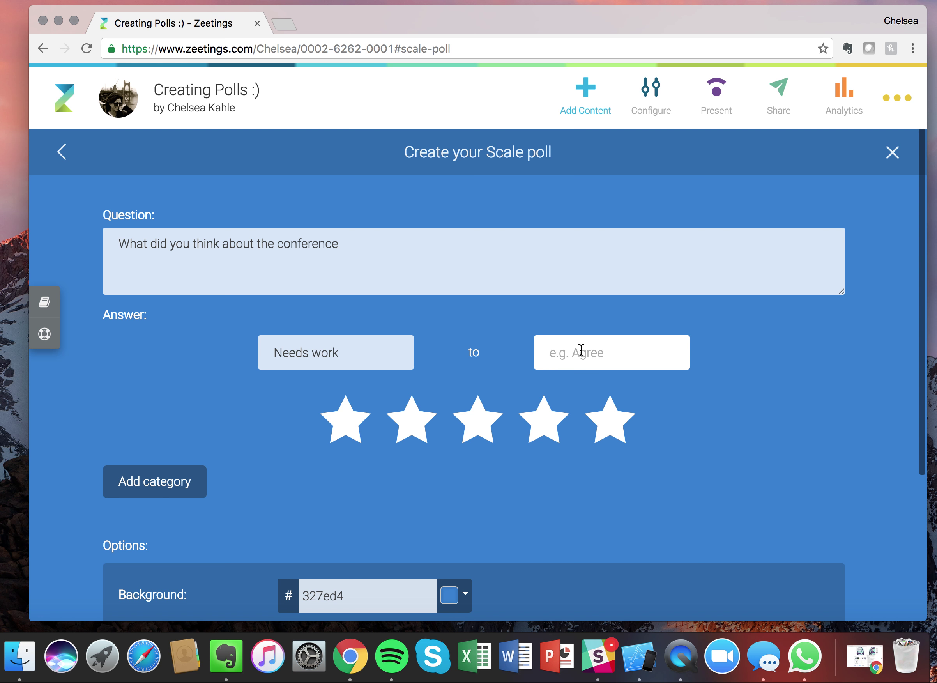
pyautogui.write('Perfect')
pyautogui.scroll(-3, 641, 381)
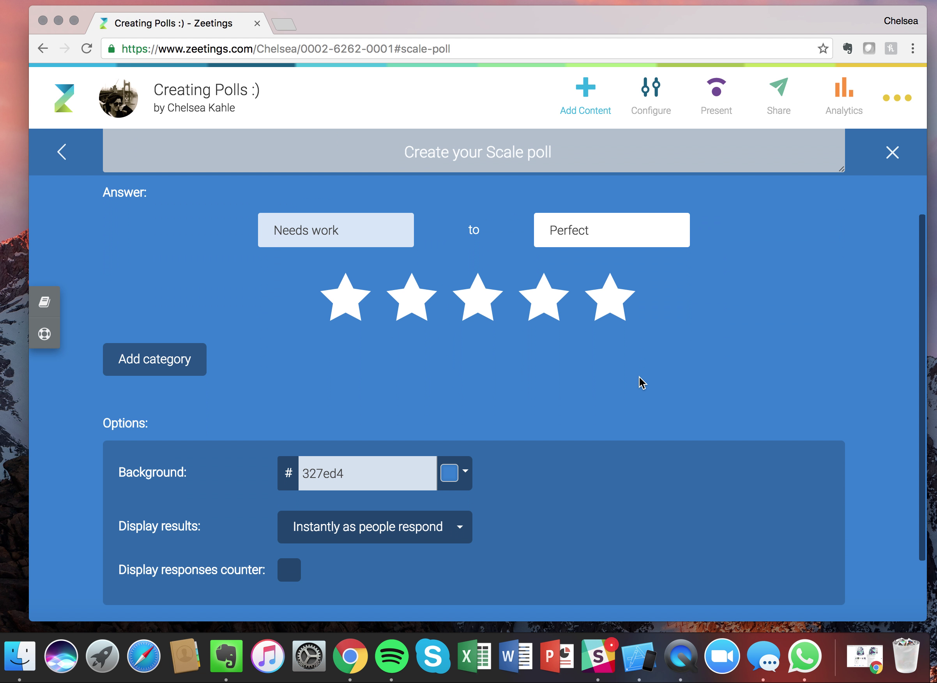
pyautogui.scroll(3, 358, 261)
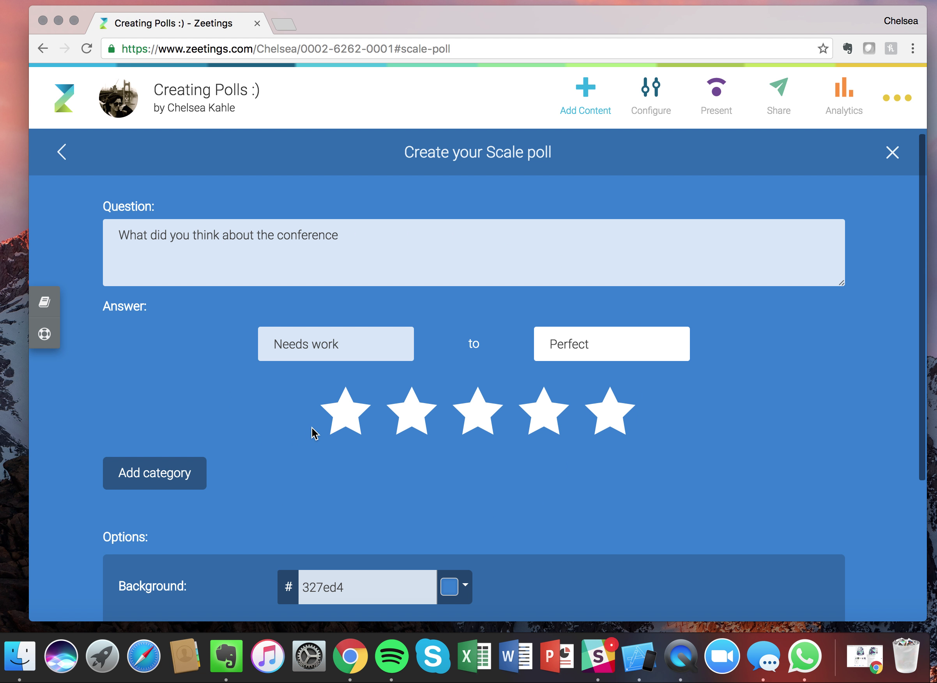
pyautogui.scroll(-1, 207, 411)
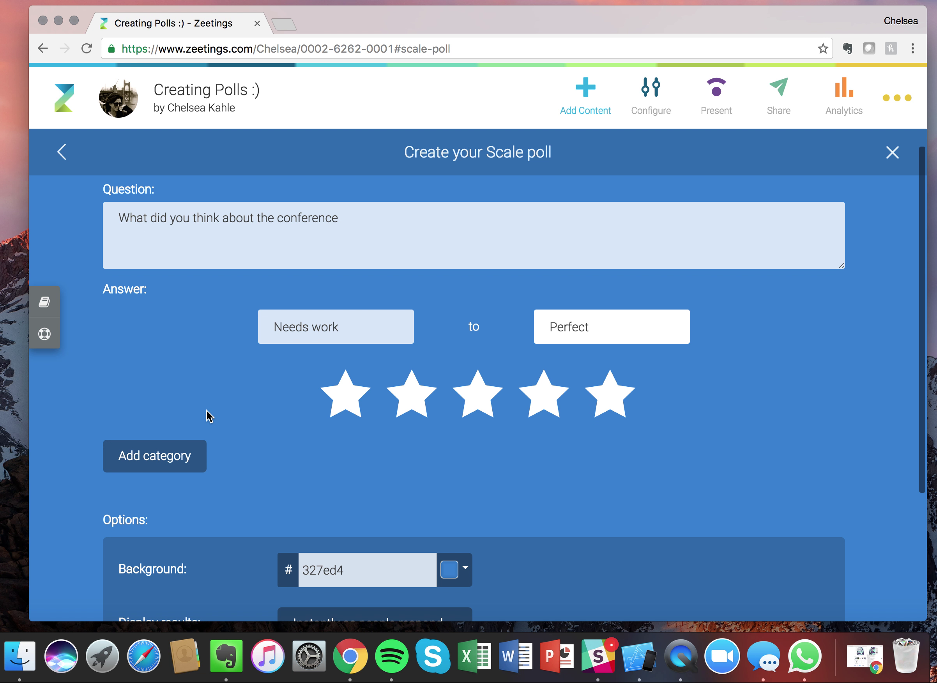
# - Add the rating categories Venue and Speakers
pyautogui.click(132, 466)
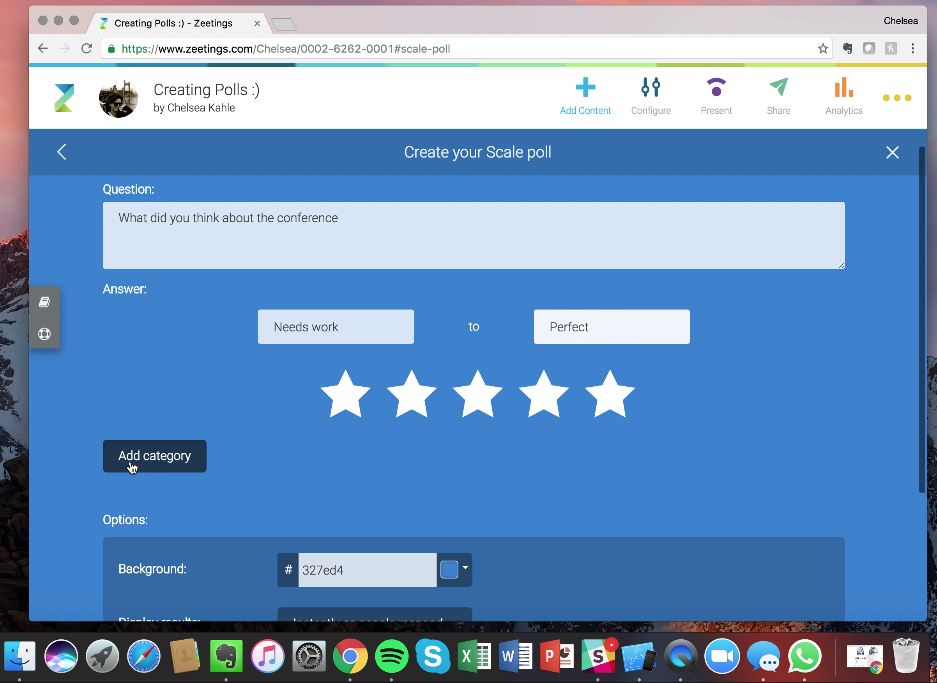
pyautogui.write('V')
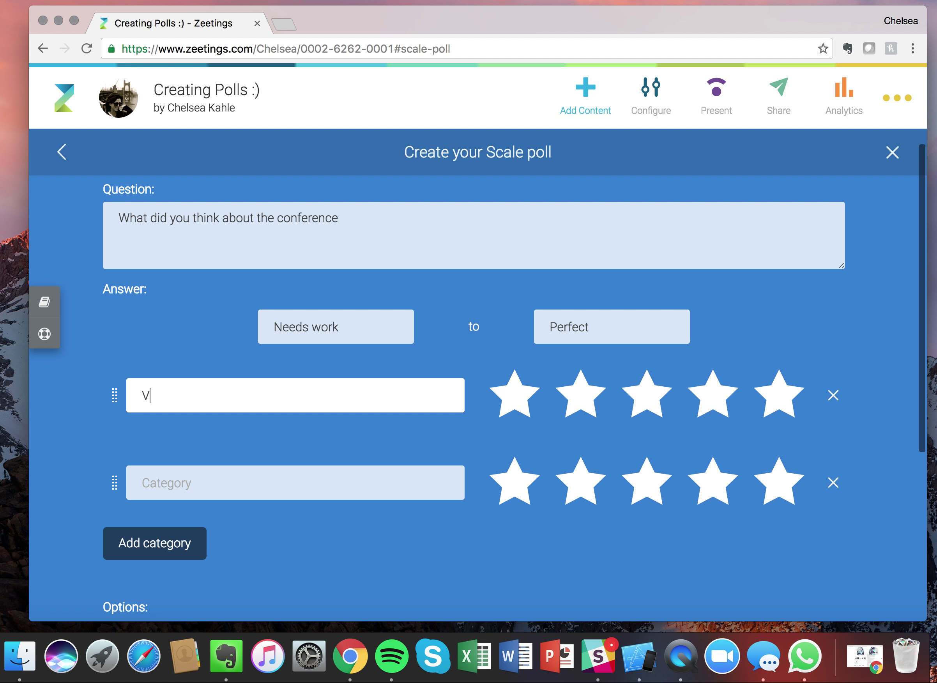
pyautogui.write('enue')
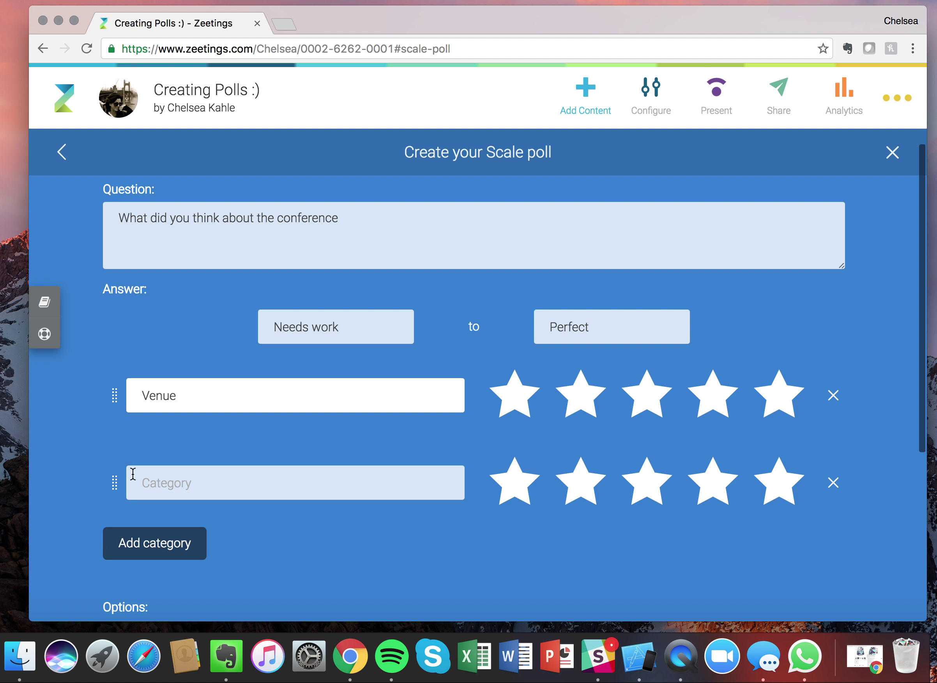
pyautogui.click(168, 482)
pyautogui.write('Sp')
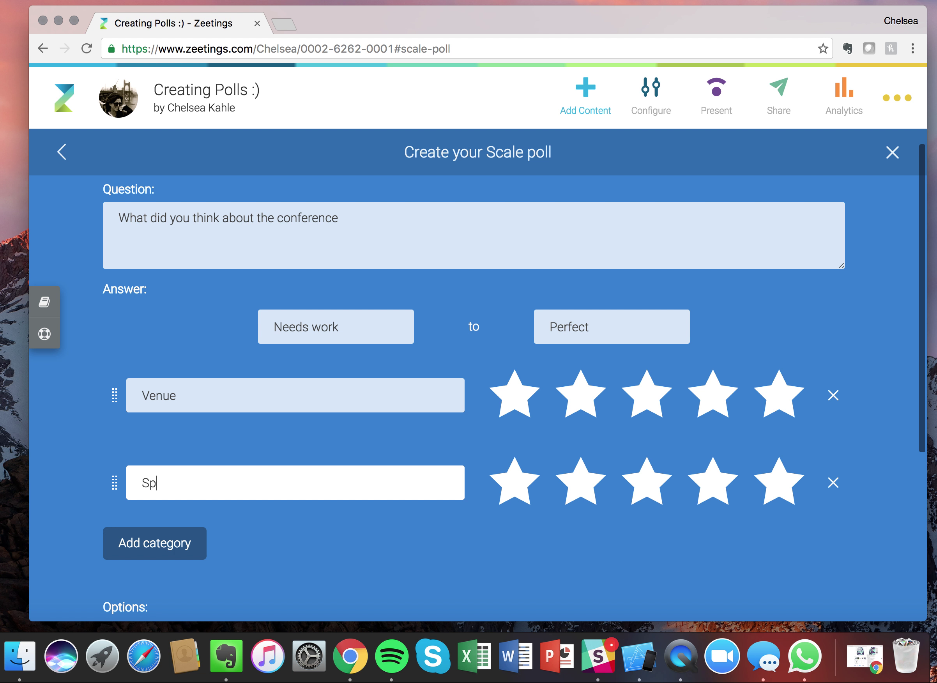
pyautogui.write('eakers')
pyautogui.scroll(-5, 410, 422)
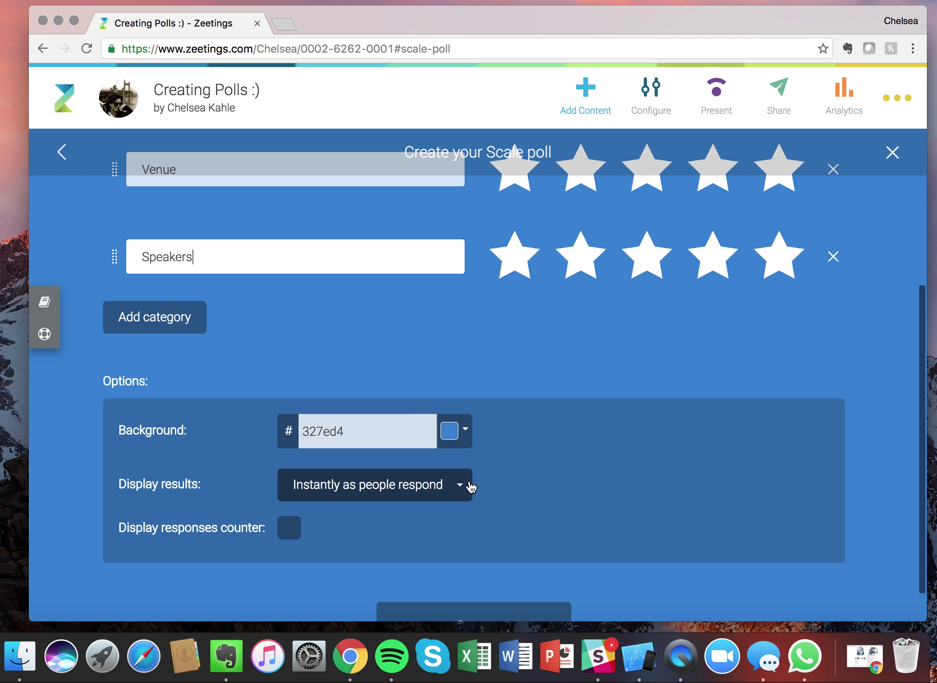
# - Keep responses private, display a responses counter, and create the Scale poll
pyautogui.click(470, 486)
pyautogui.click(397, 561)
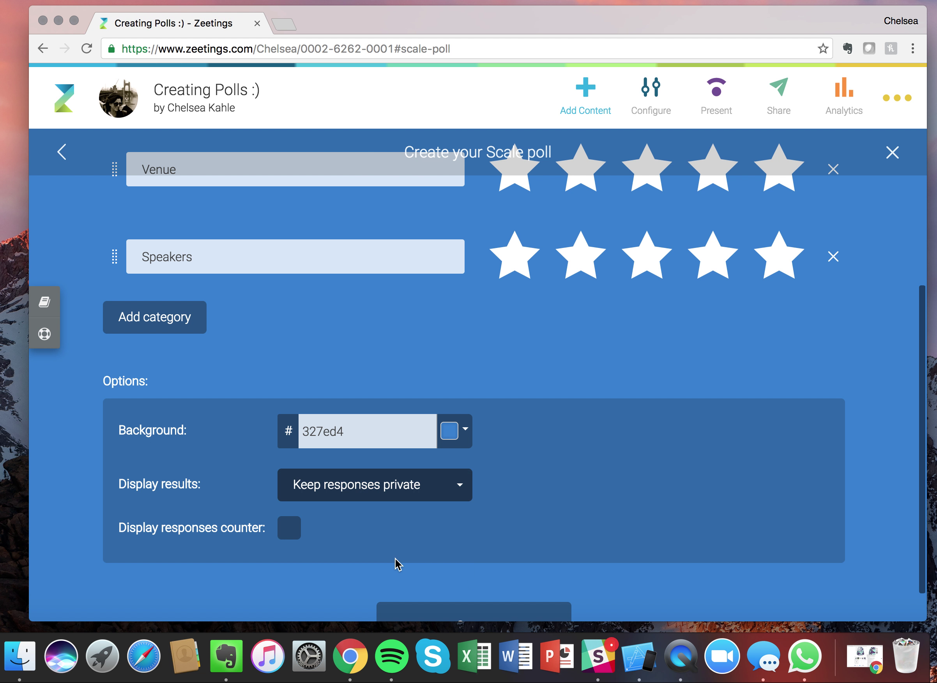
pyautogui.scroll(-2, 425, 546)
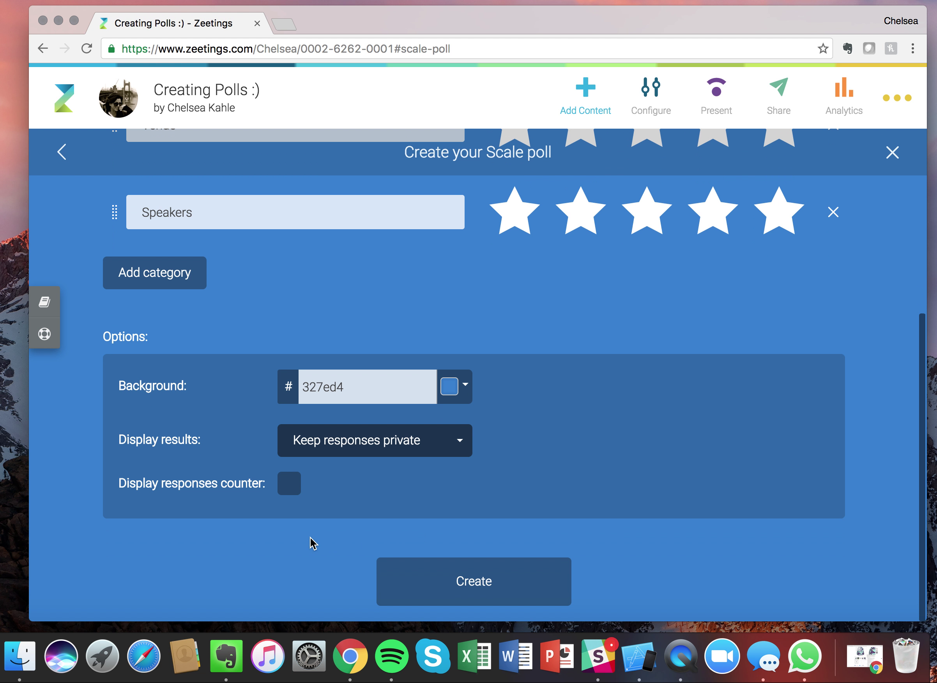
pyautogui.click(286, 492)
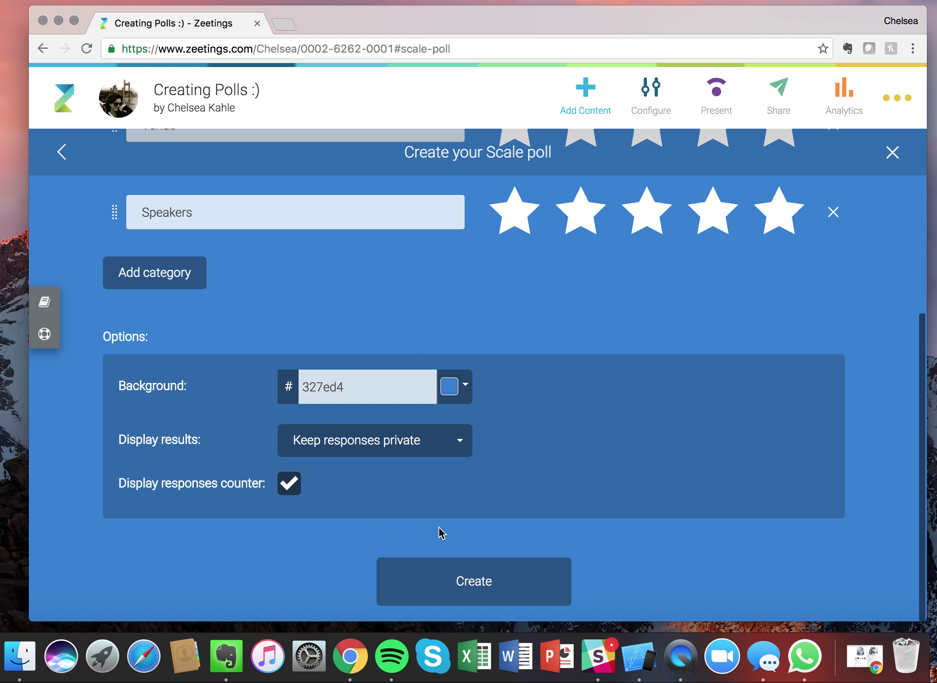
pyautogui.click(486, 591)
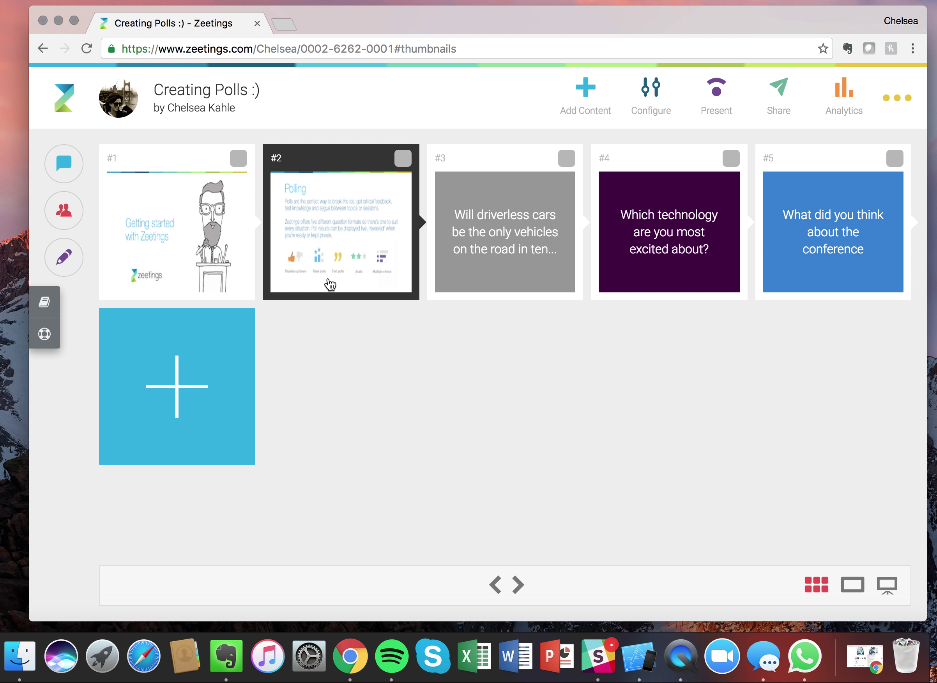
# - Add a new poll in the Rank format
pyautogui.click(169, 389)
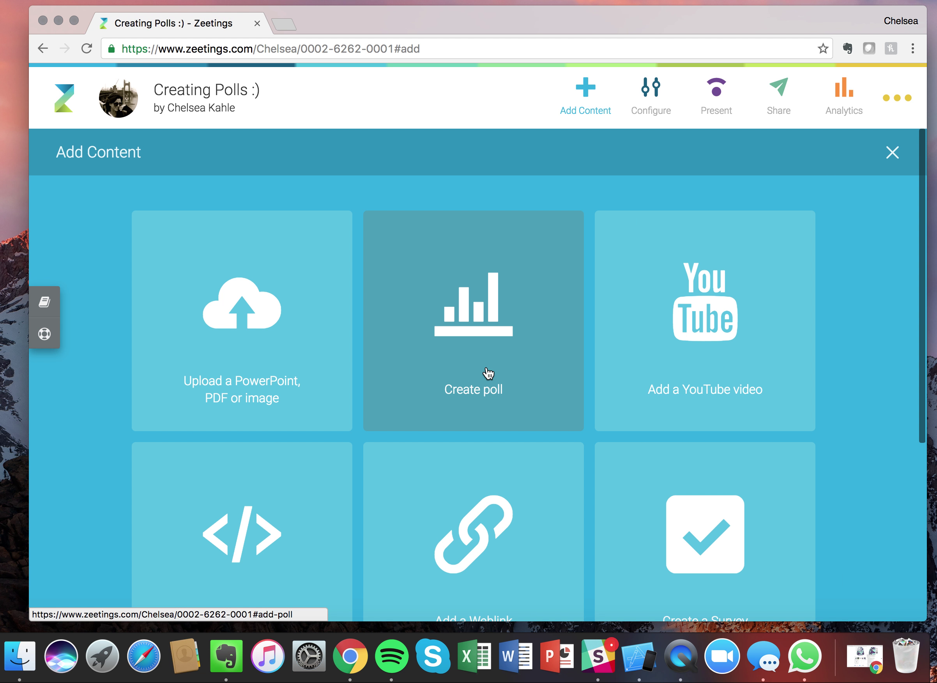
pyautogui.click(488, 373)
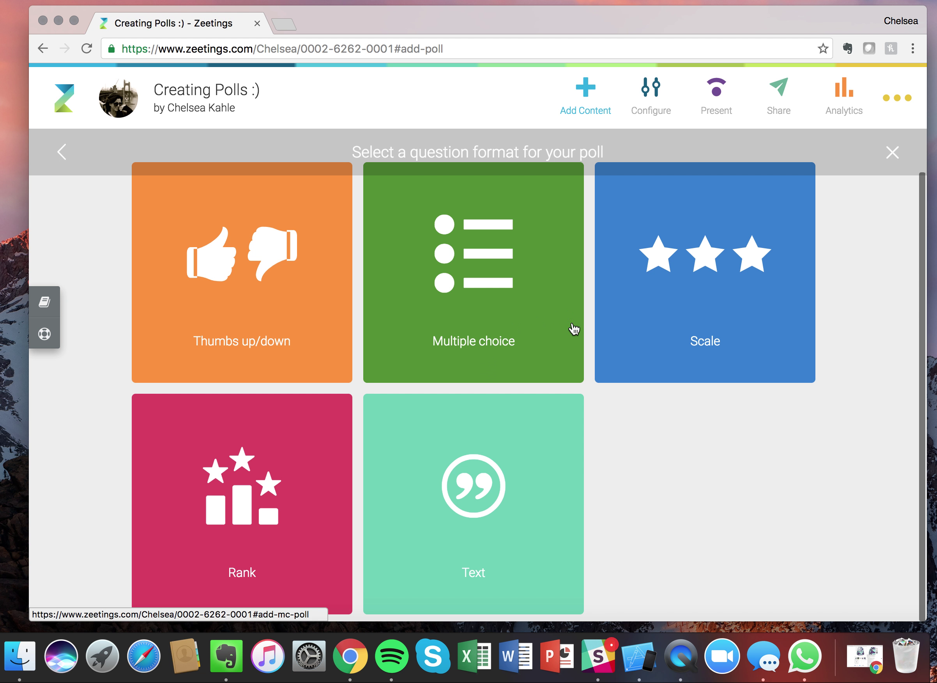
pyautogui.click(254, 507)
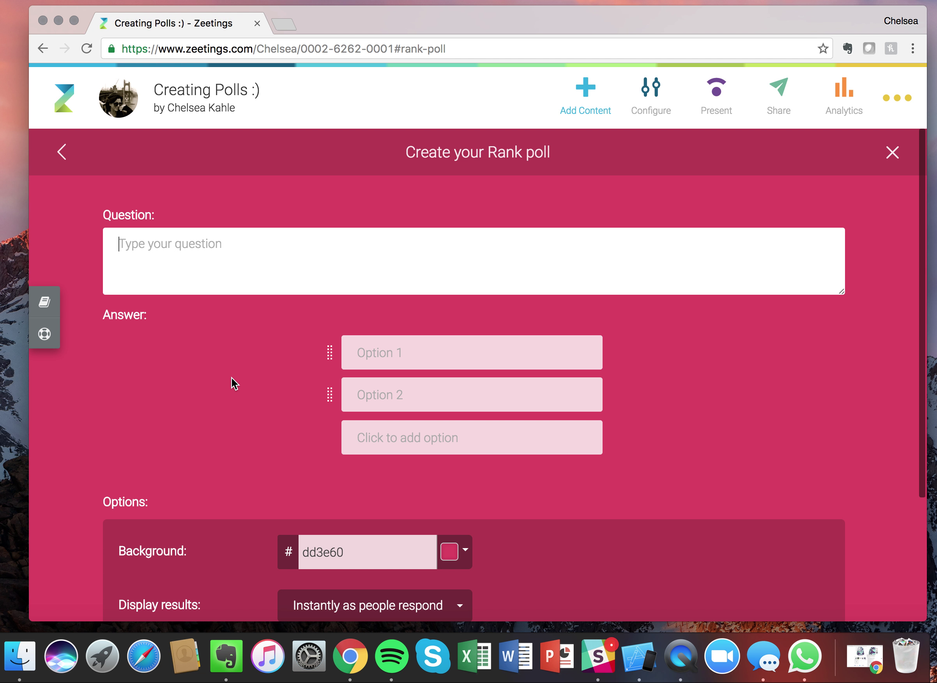
# - Enter the question 'Rank the following Aussie actor' with options Nicole Kidman, Hugh Jackman, Naomi Watts and a fourth actor
pyautogui.write('Rank ')
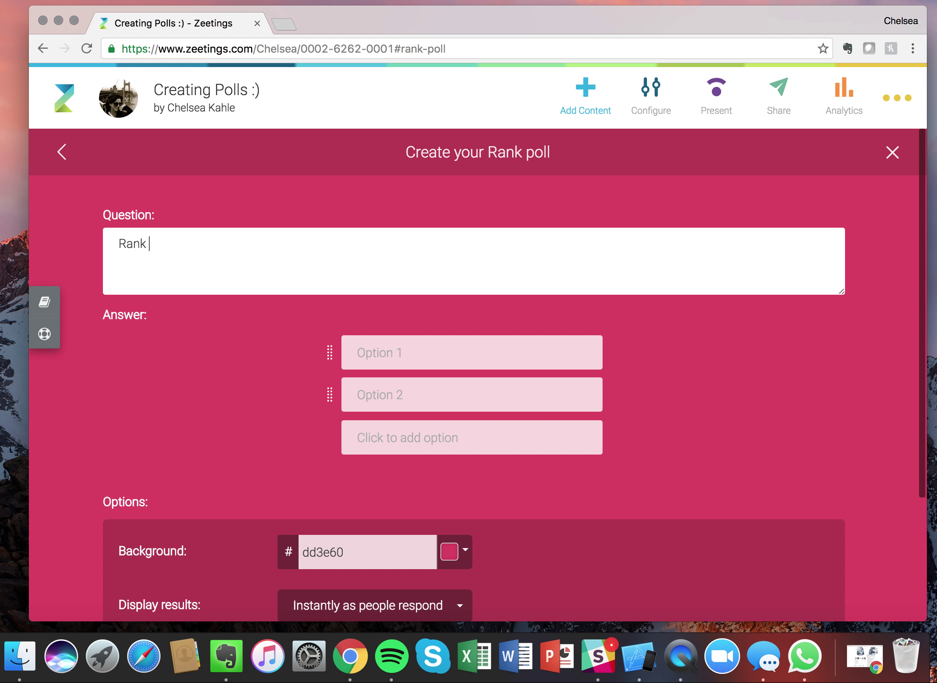
pyautogui.write('tohe following Aussie')
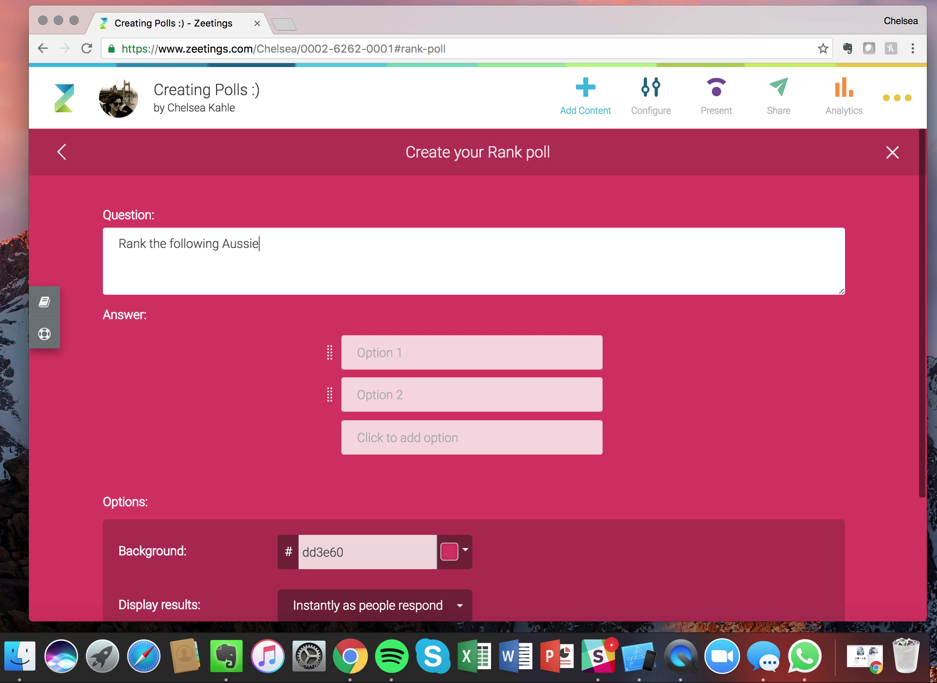
pyautogui.write('actors')
pyautogui.click(370, 355)
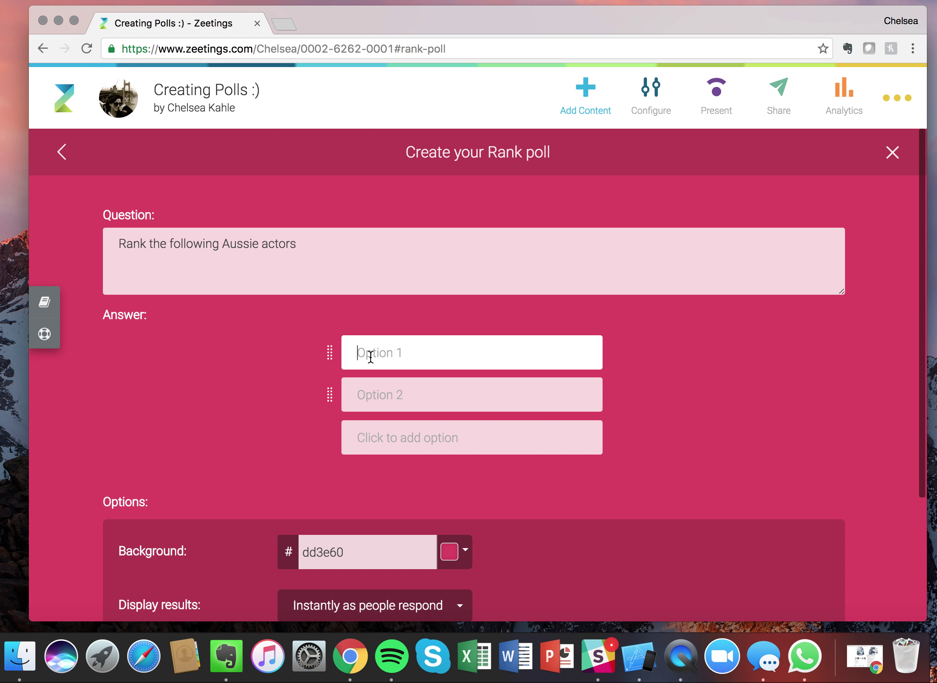
pyautogui.write('Nicole Kidman')
pyautogui.click(387, 391)
pyautogui.write('Hug')
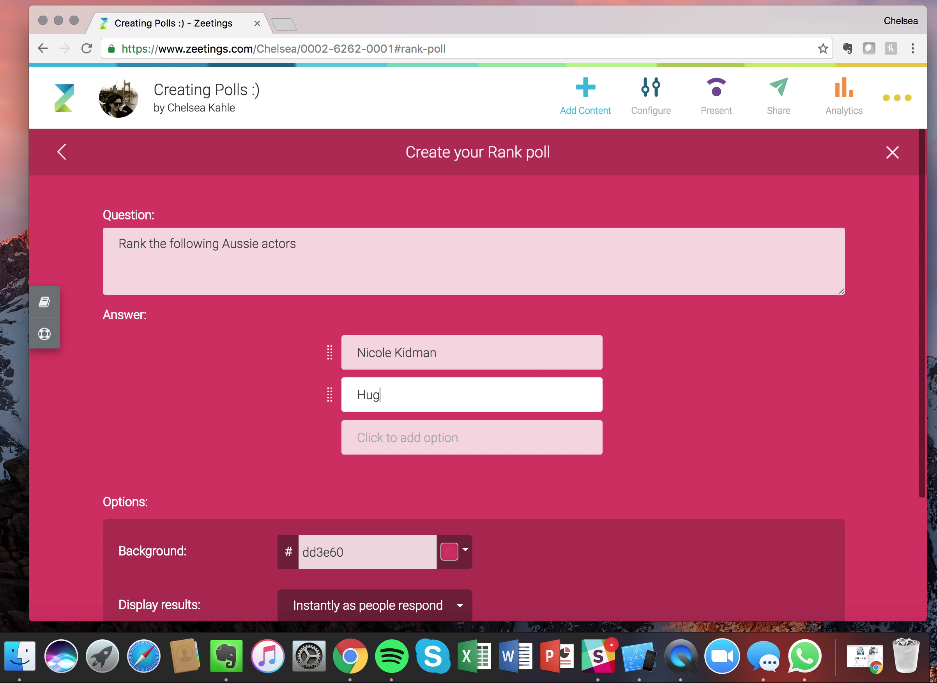
pyautogui.write('h Jackman')
pyautogui.click(407, 446)
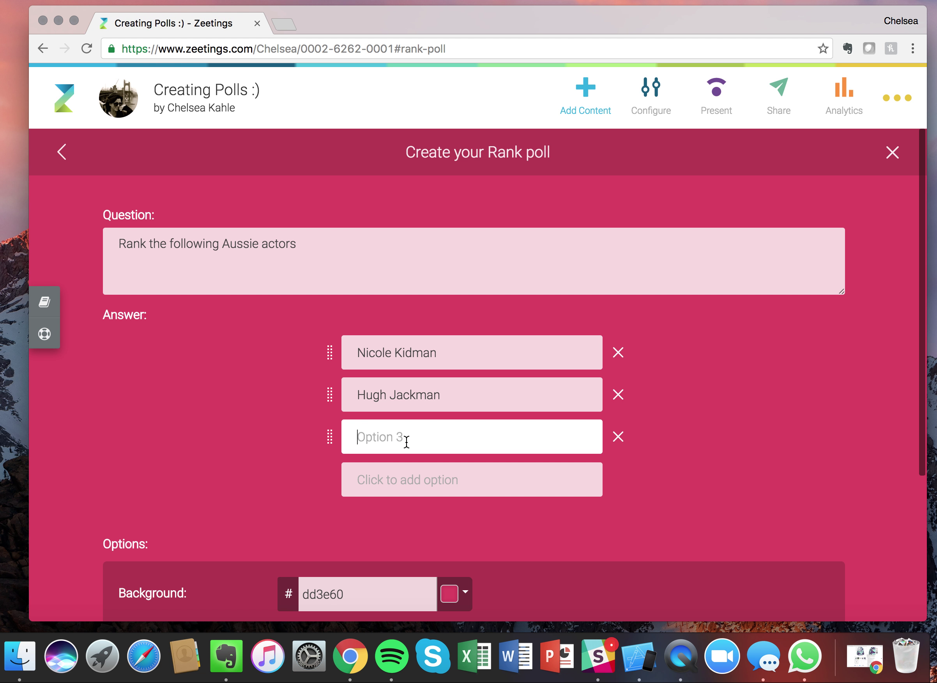
pyautogui.write('Naomi Watts')
pyautogui.click(396, 484)
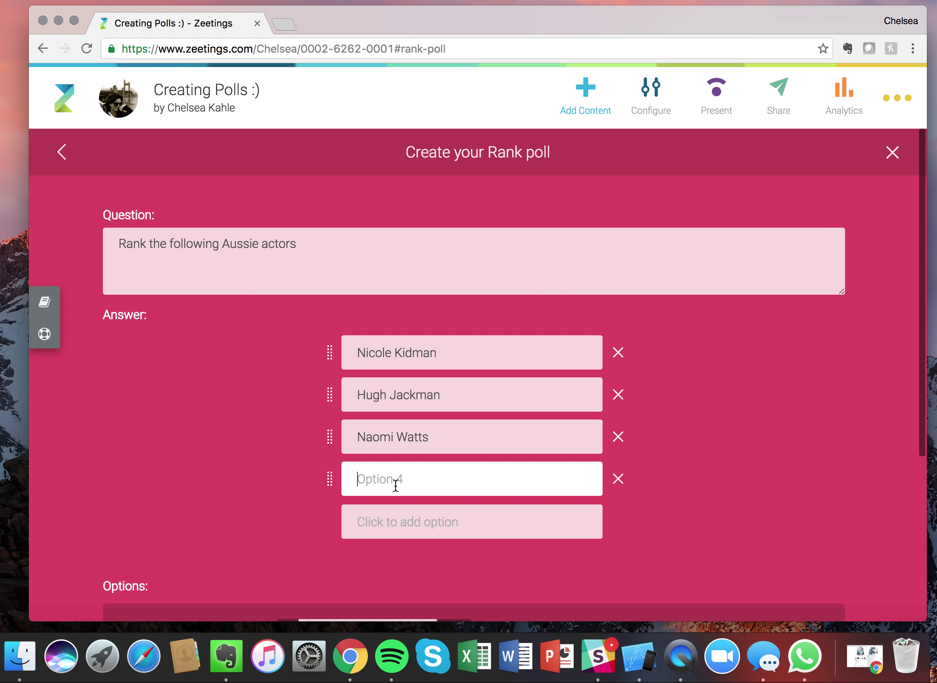
pyautogui.write('Liam Hemsworth')
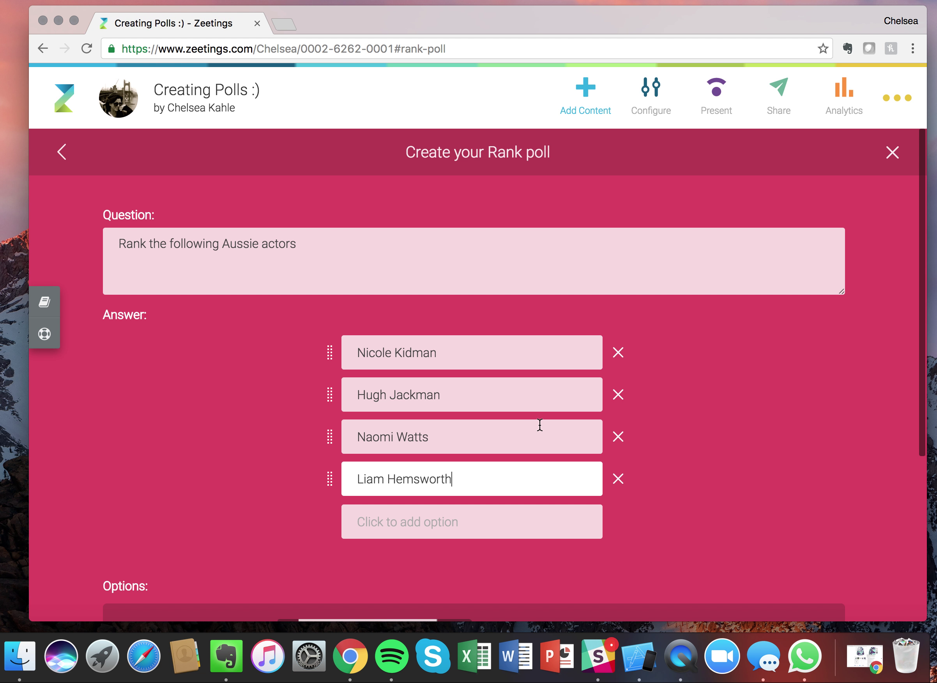
# - Turn on the responses counter and create the Rank poll
pyautogui.scroll(-6, 540, 425)
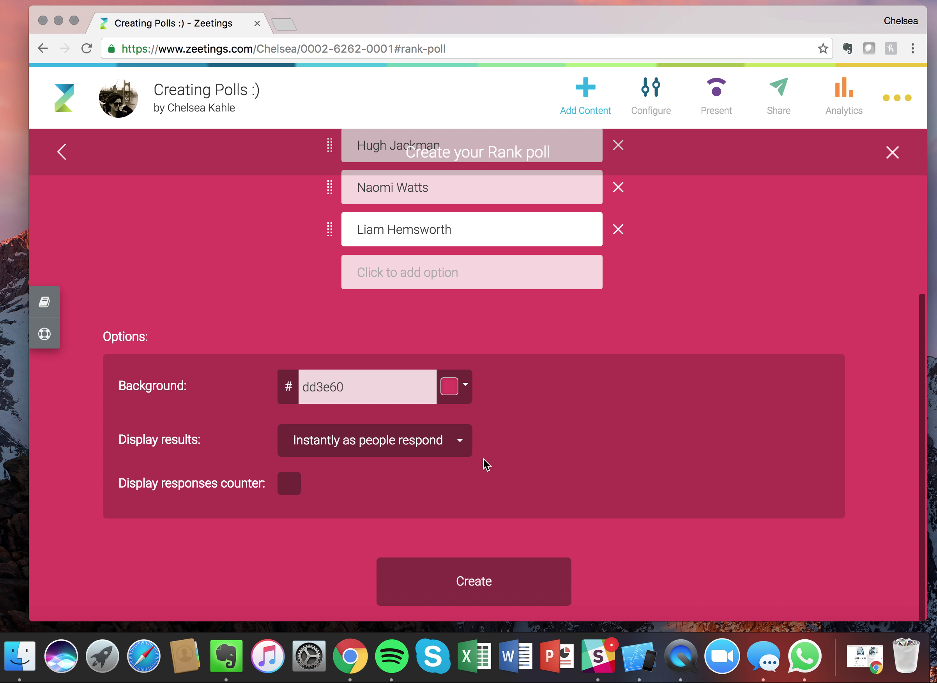
pyautogui.click(287, 490)
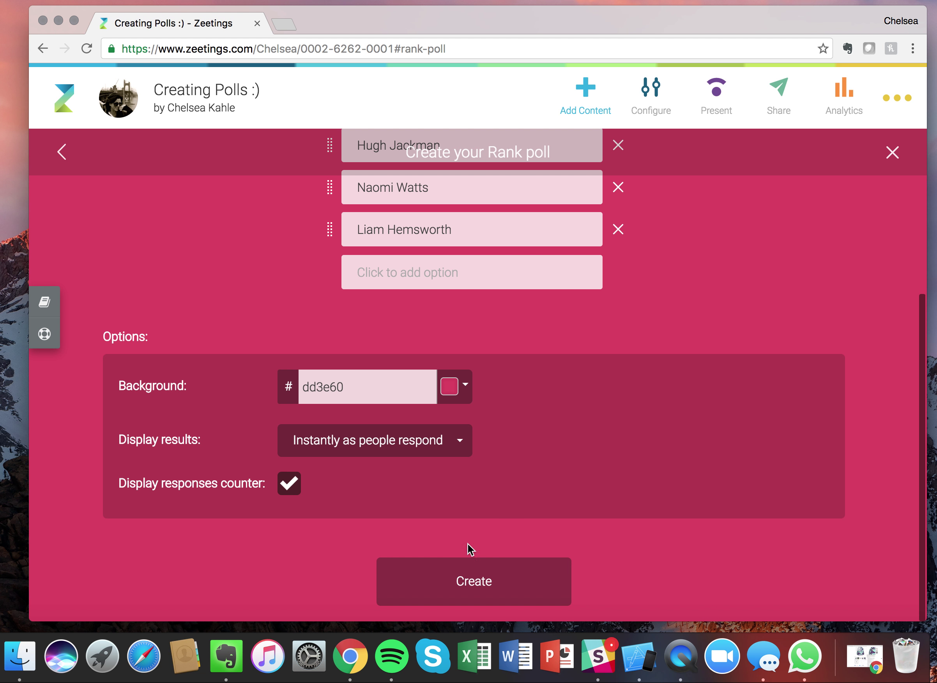
pyautogui.click(511, 585)
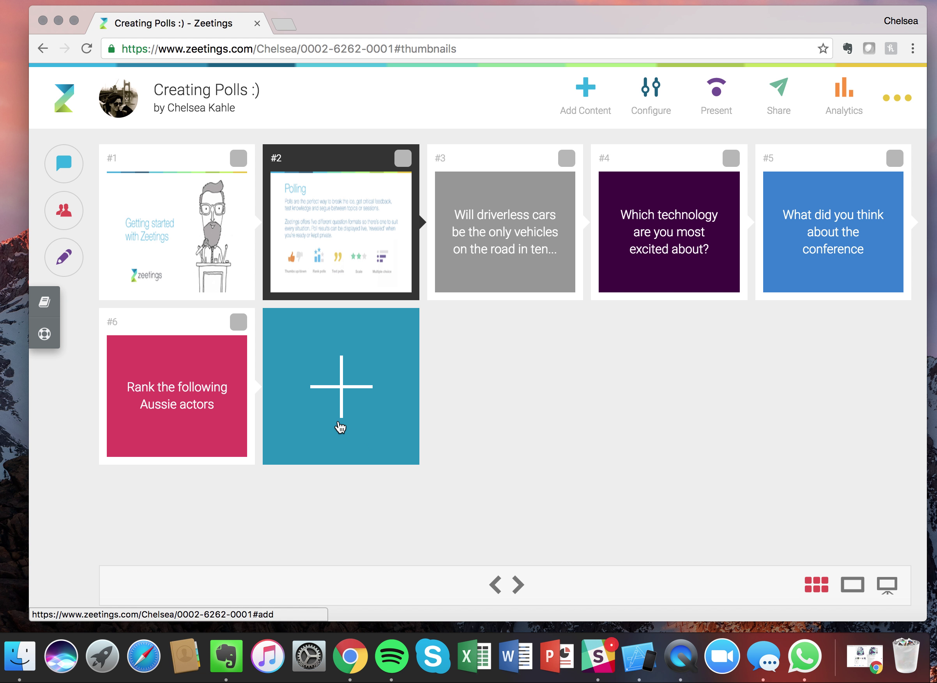
# - Start a new Text poll from the add tile's Create poll option
pyautogui.click(358, 412)
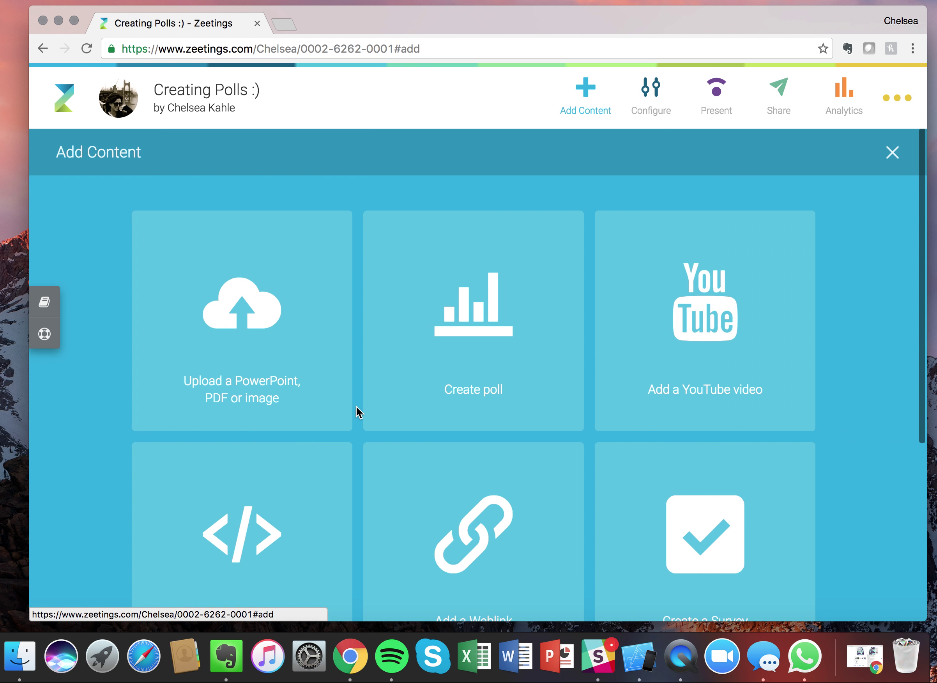
pyautogui.click(509, 343)
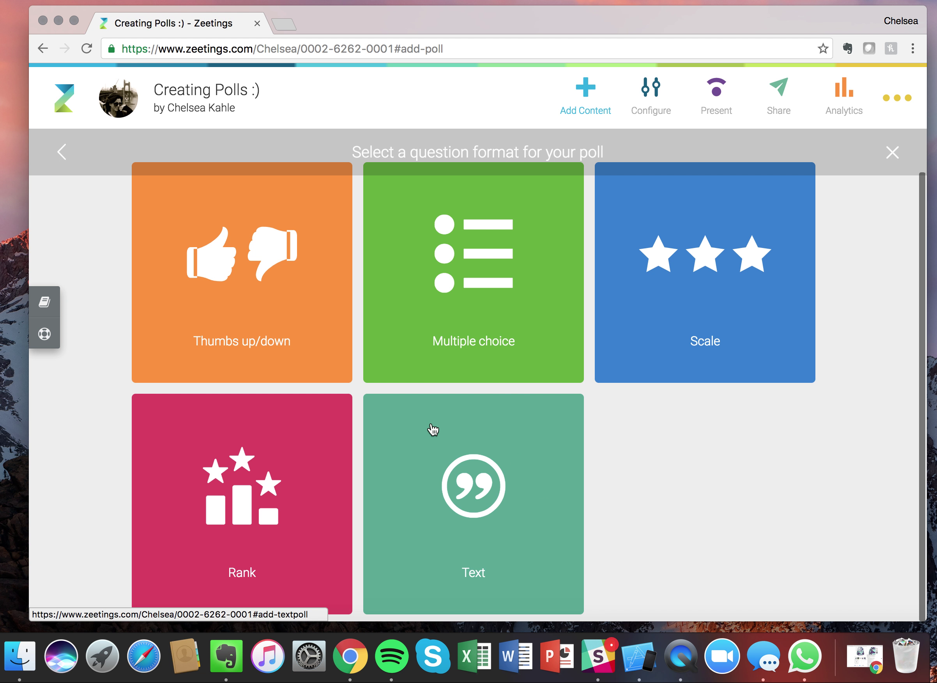
pyautogui.click(523, 526)
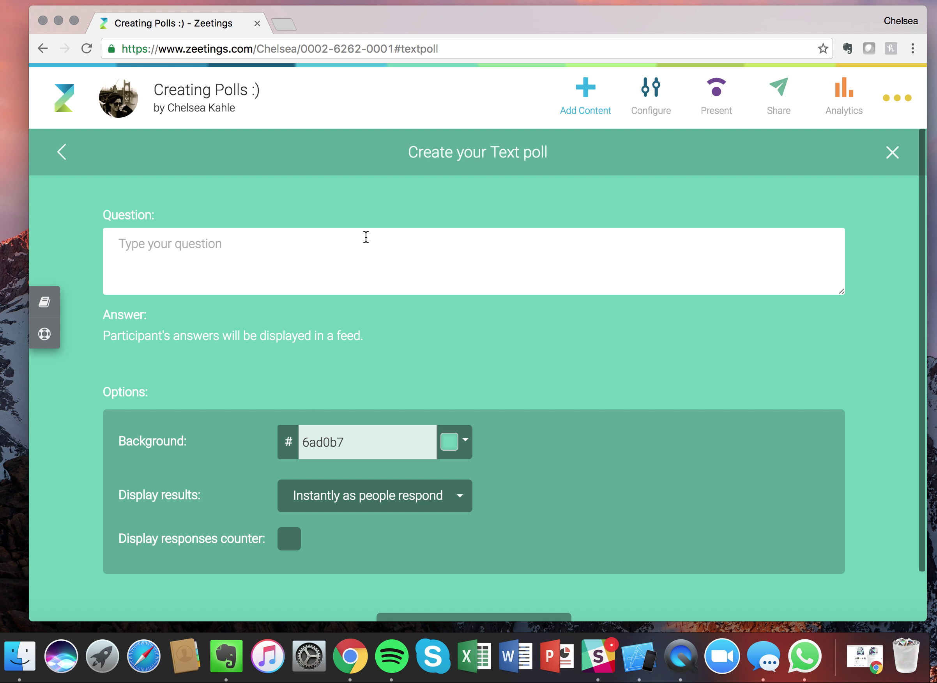
# - Type the Text poll question 'What are you hoping to get out of today's session?', fixing the typo
pyautogui.write('What you')
pyautogui.press('BackSpace')
pyautogui.press('BackSpace')
pyautogui.press('BackSpace')
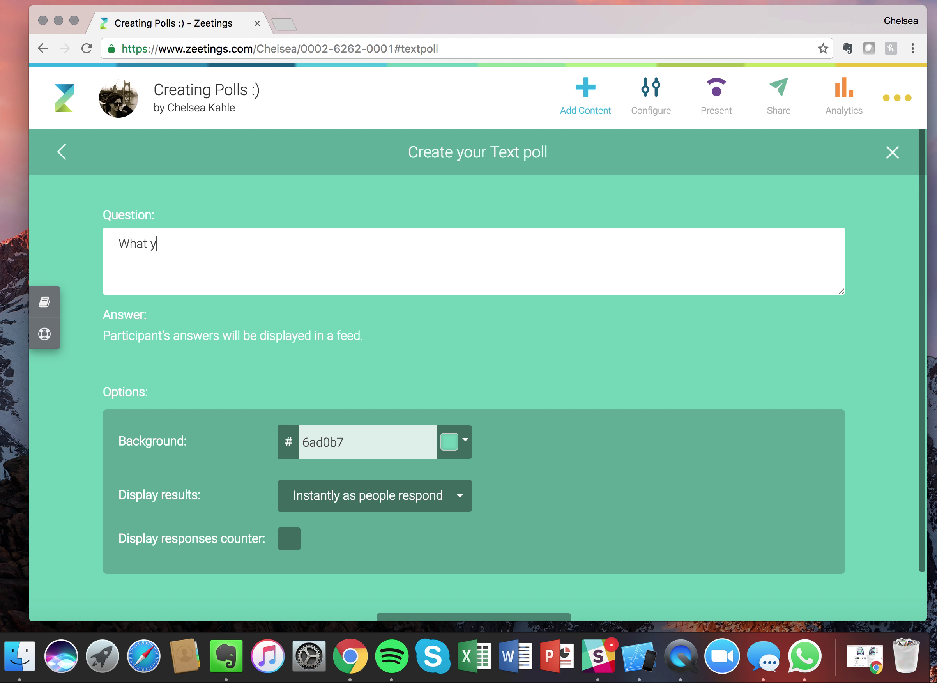
pyautogui.write('hoping to get out o')
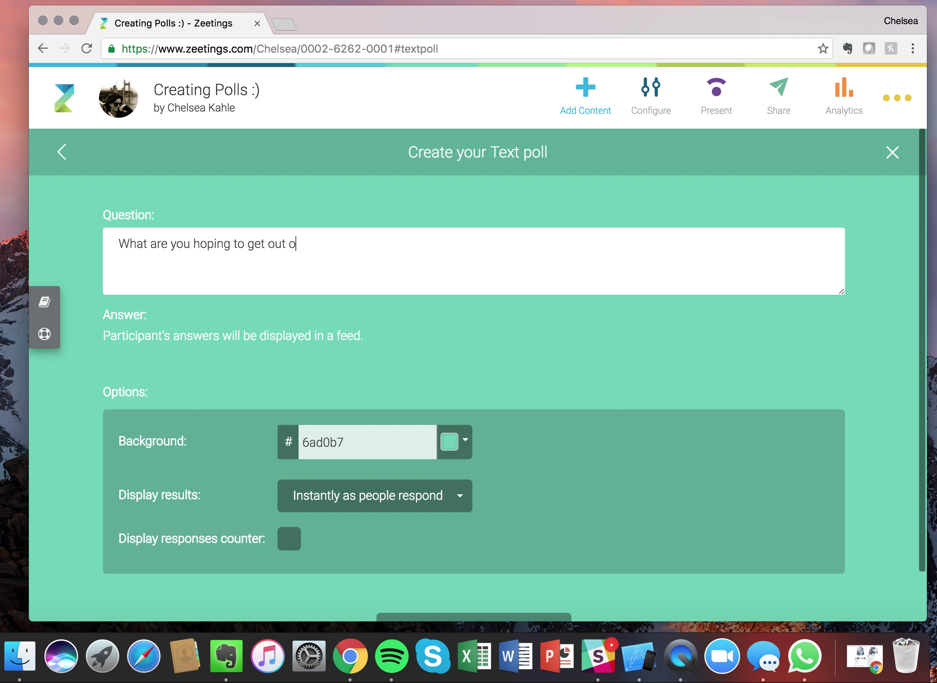
pyautogui.write("f today's session?")
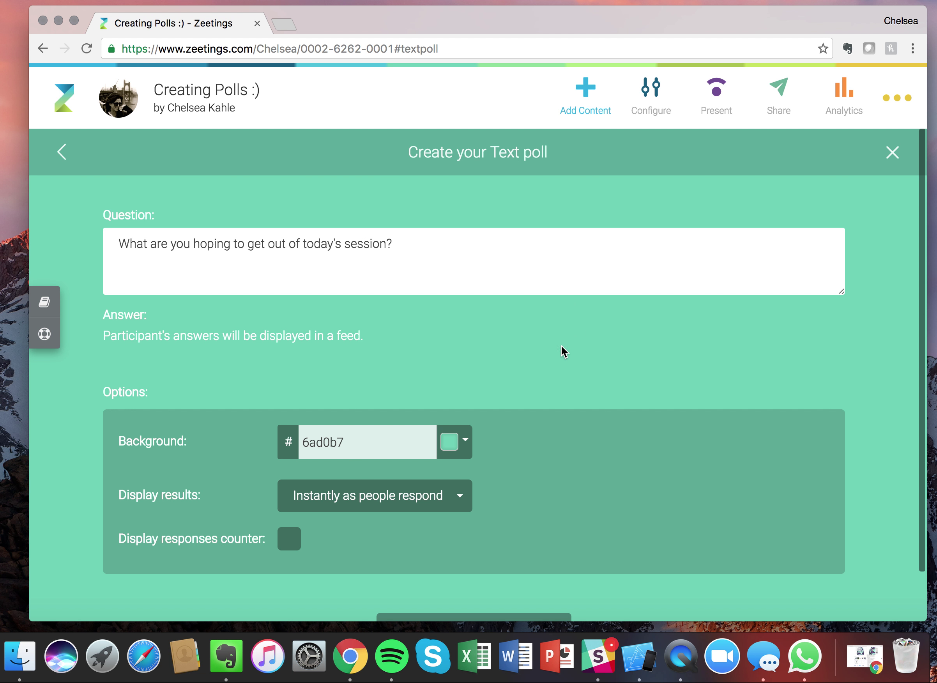
pyautogui.scroll(-3, 555, 347)
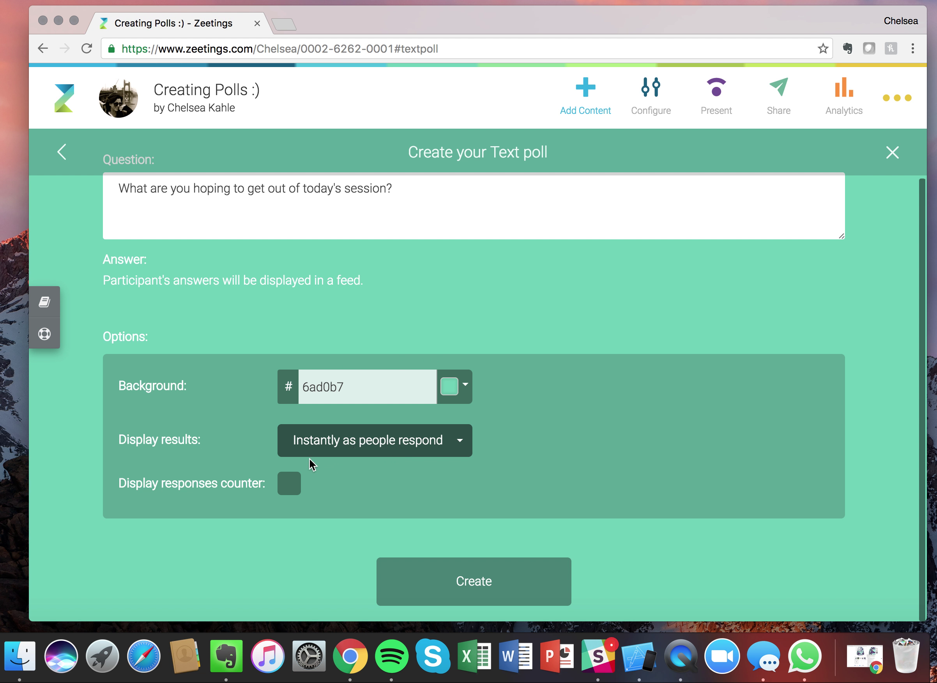
pyautogui.click(466, 386)
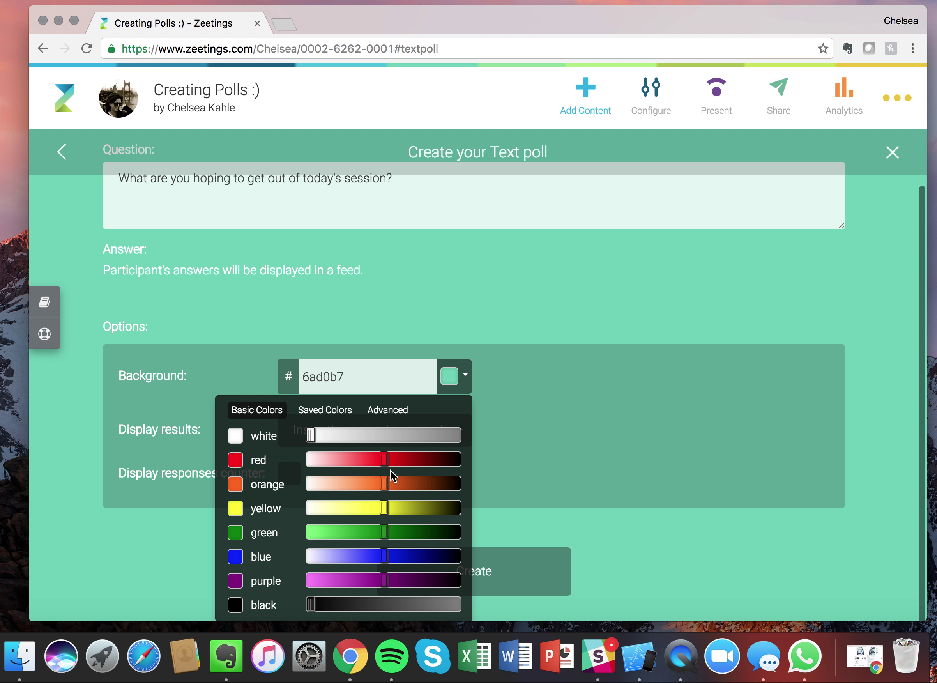
# - Darken the poll background to red 660000 and create the Text poll as slide 7
pyautogui.moveTo(387, 461); pyautogui.dragTo(423, 463)
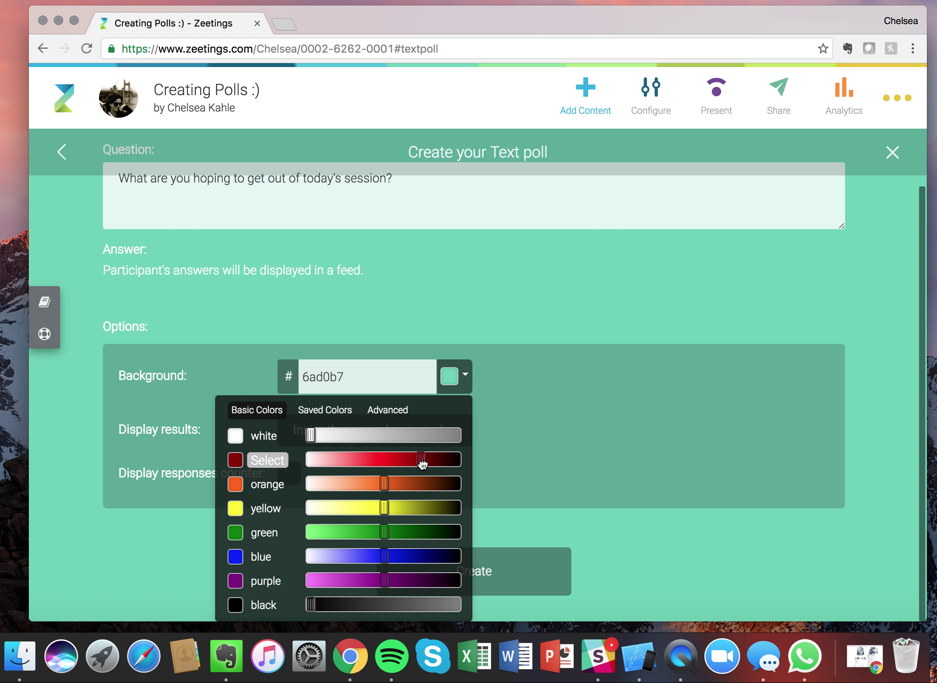
pyautogui.click(267, 459)
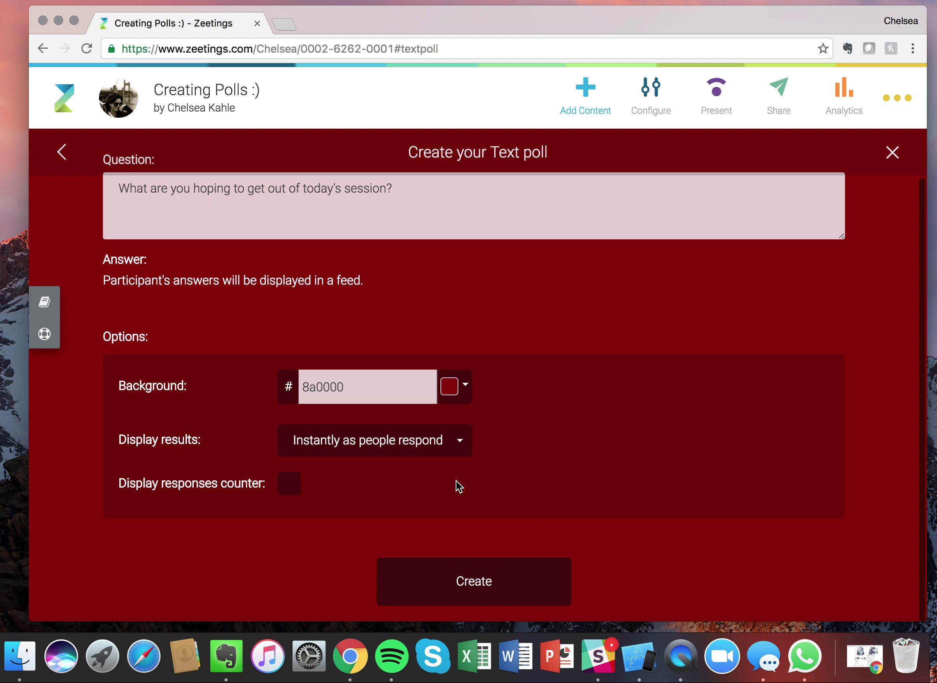
pyautogui.click(465, 384)
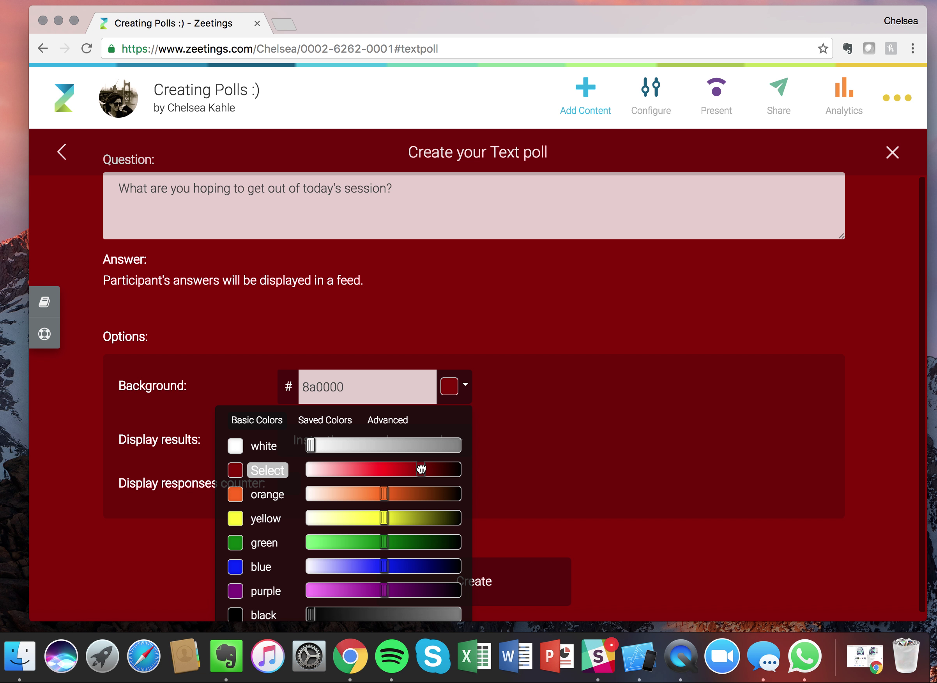
pyautogui.moveTo(421, 469); pyautogui.dragTo(430, 469)
pyautogui.click(267, 470)
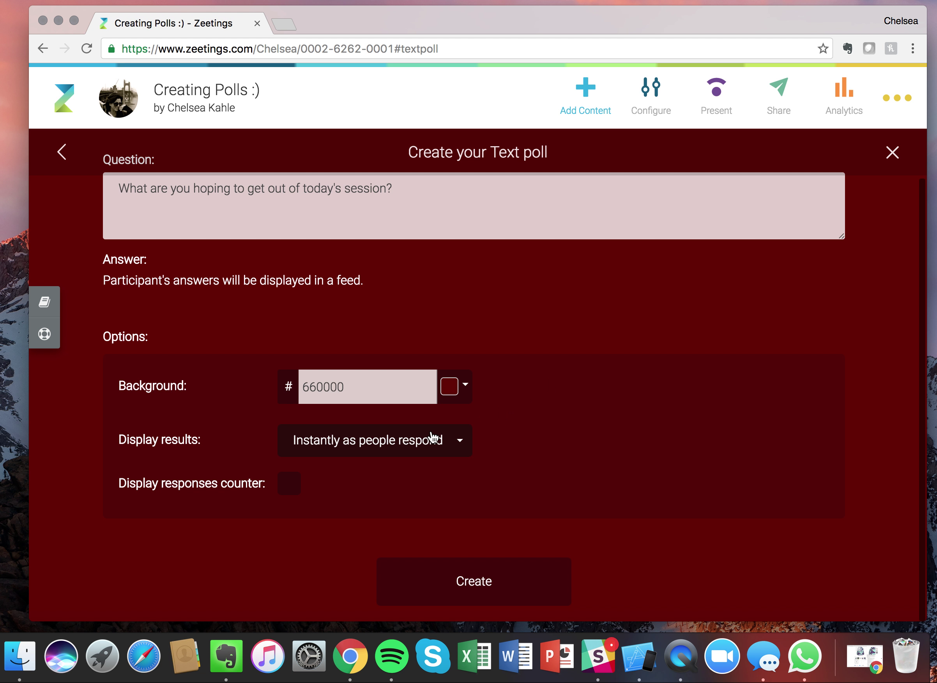
pyautogui.click(483, 593)
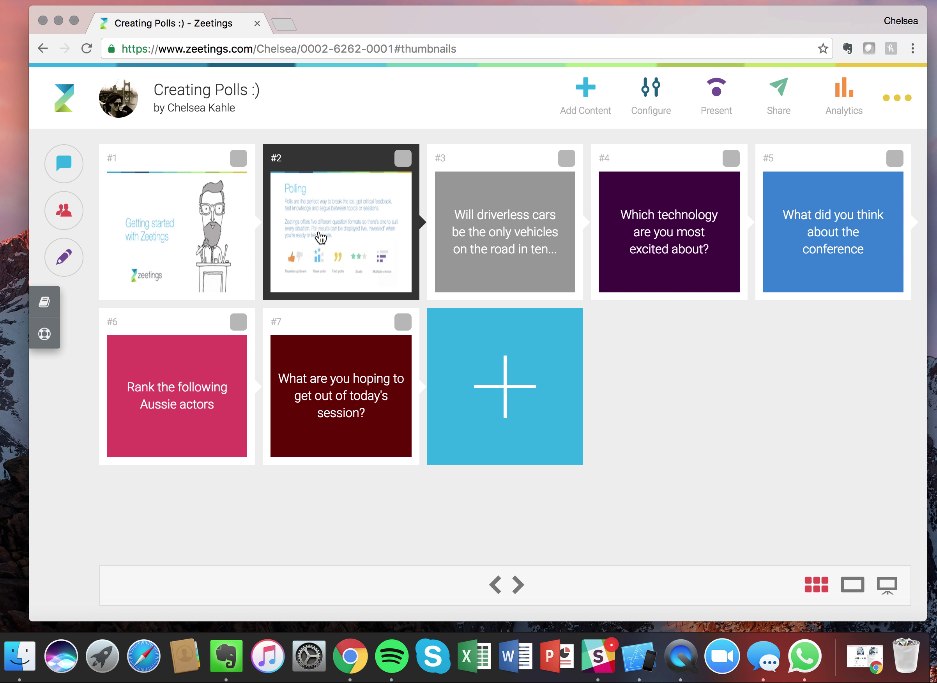
# - Show the #2 Polling slide on its own and bring up the Present panel
pyautogui.click(321, 238)
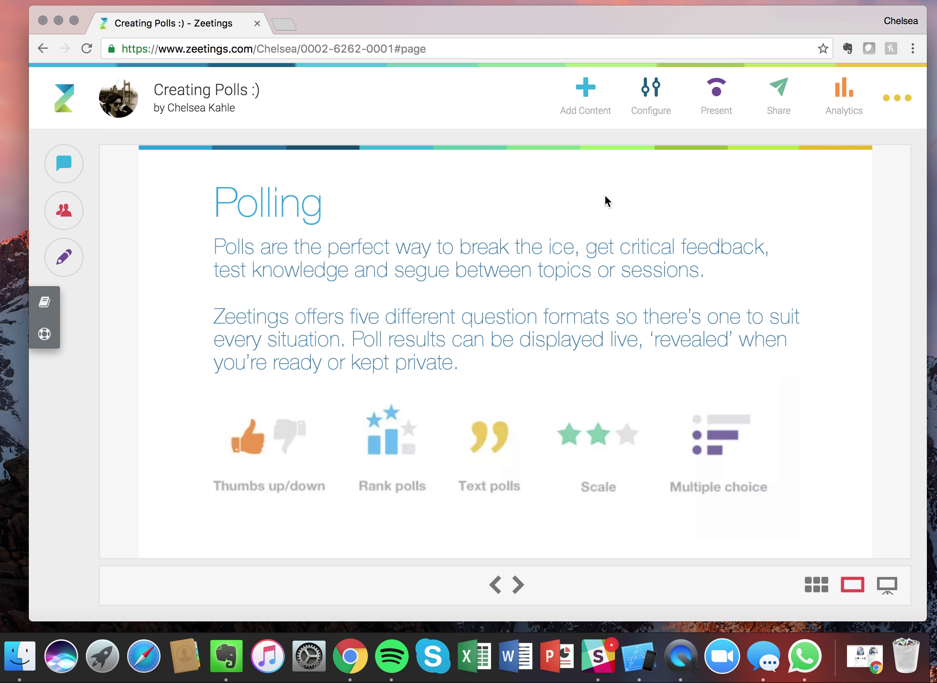
pyautogui.click(718, 98)
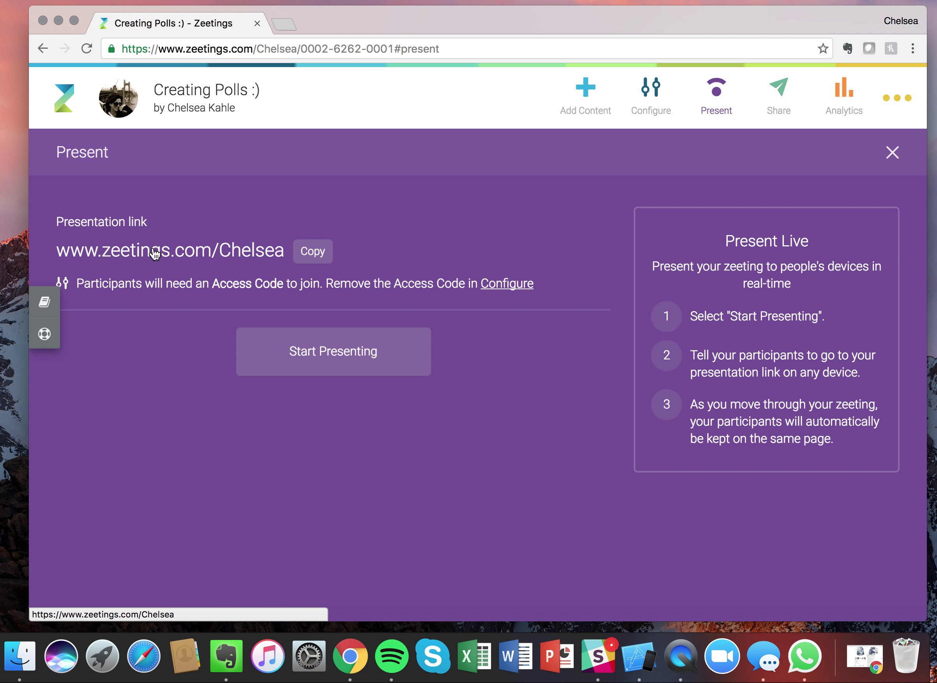
# - Copy the presentation link, go live, and shrink the browser to reveal the phone
pyautogui.click(301, 254)
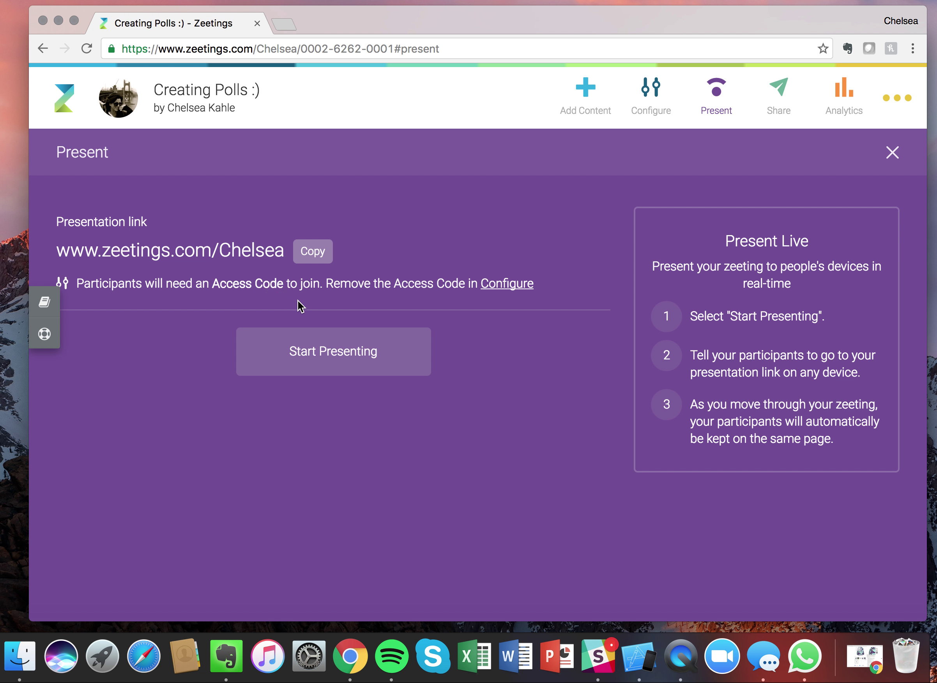
pyautogui.click(338, 356)
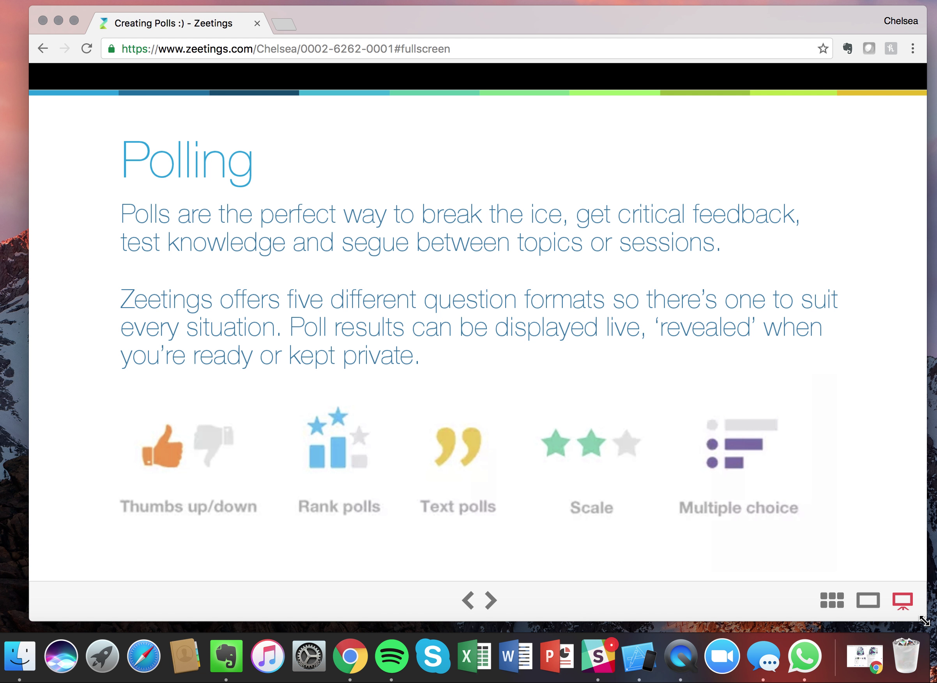
pyautogui.moveTo(923, 620); pyautogui.dragTo(633, 587)
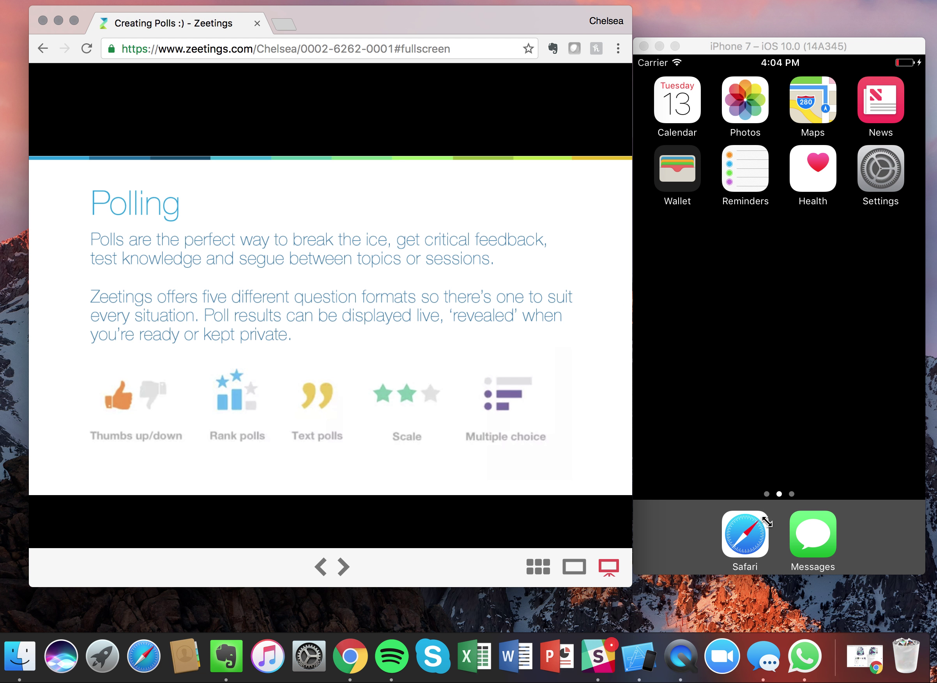
# - Place Chrome beside the iPhone simulator and load the zeetings.com presentation link in the phone's Safari
pyautogui.moveTo(799, 46); pyautogui.dragTo(813, 46)
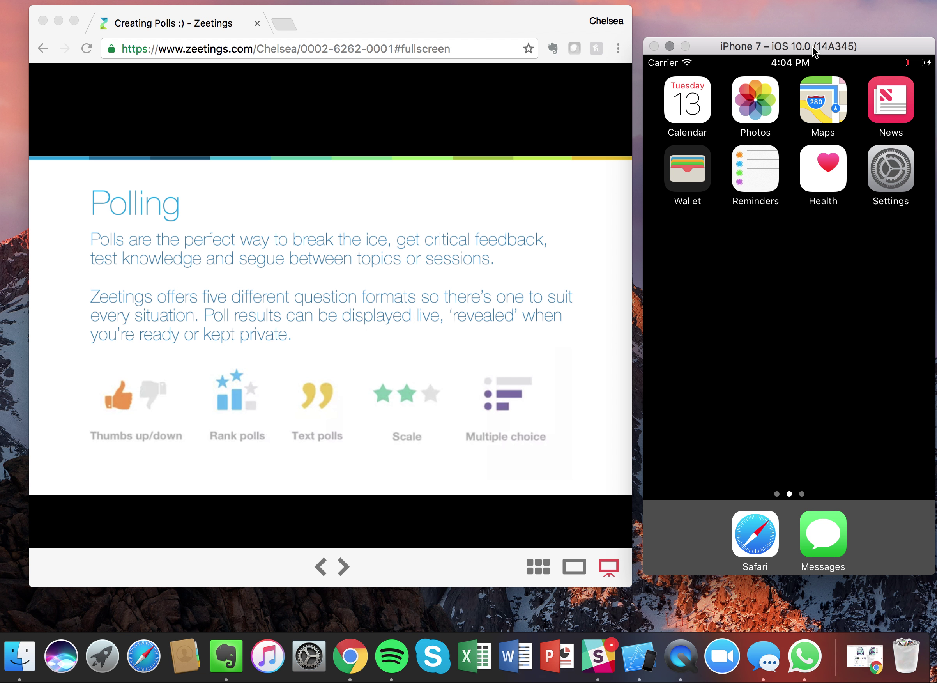
pyautogui.moveTo(632, 586); pyautogui.dragTo(637, 593)
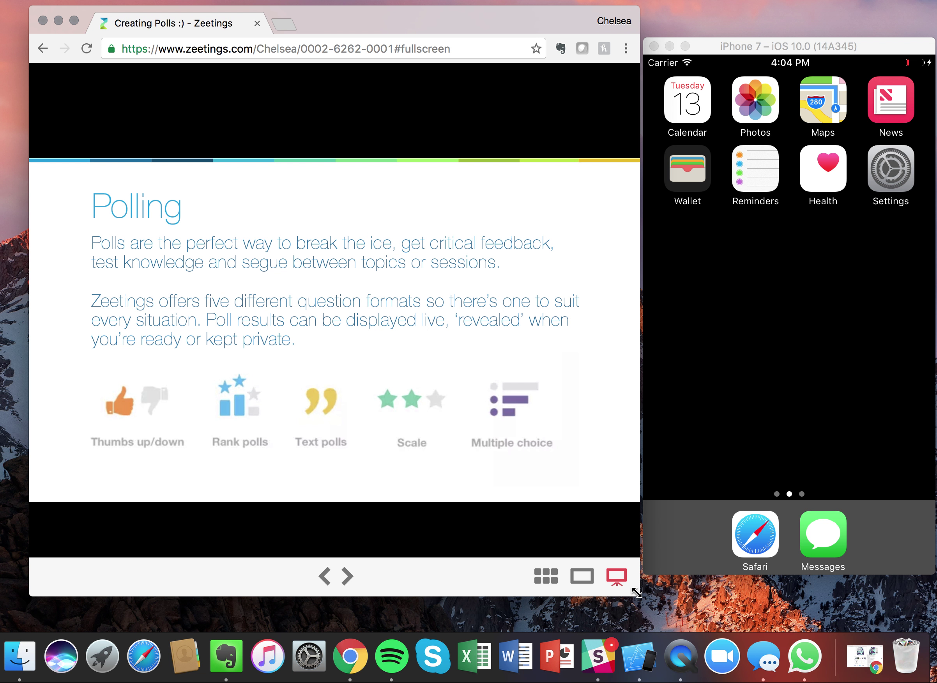
pyautogui.click(756, 530)
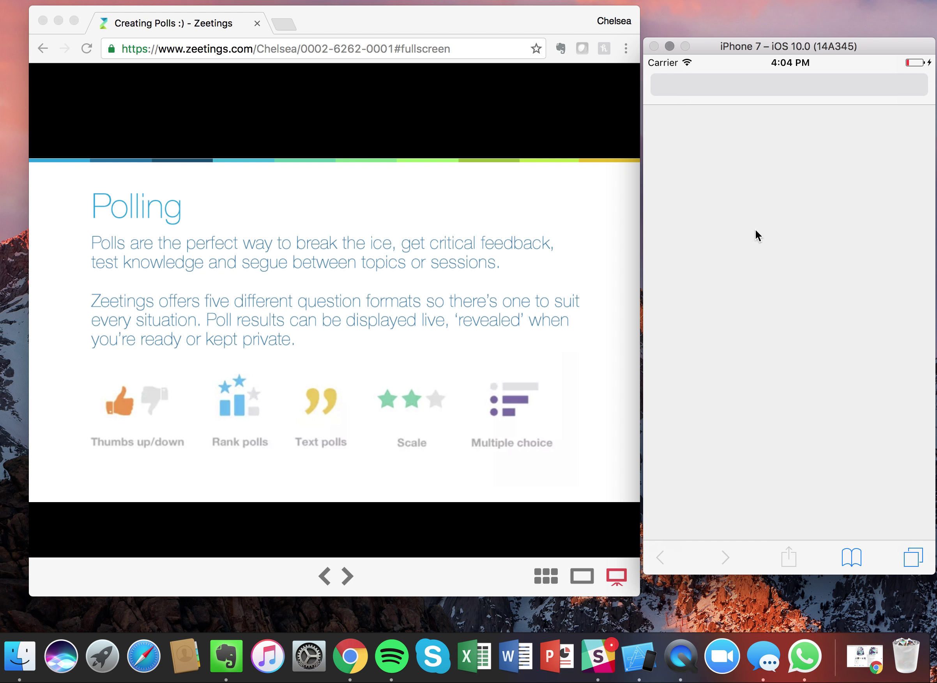
pyautogui.click(682, 86)
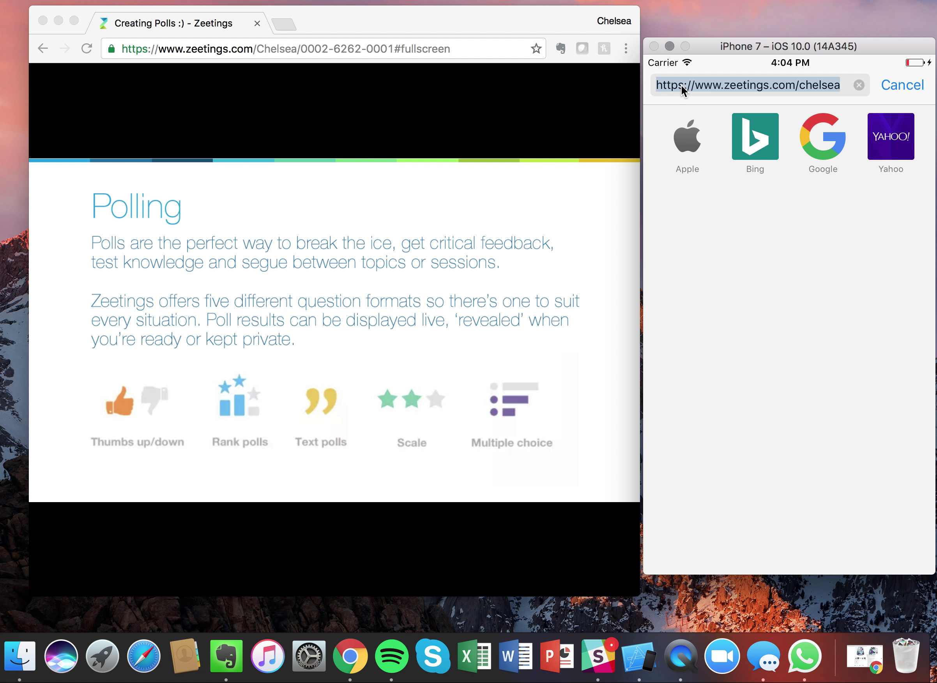
pyautogui.write('ww')
pyautogui.press('Right')
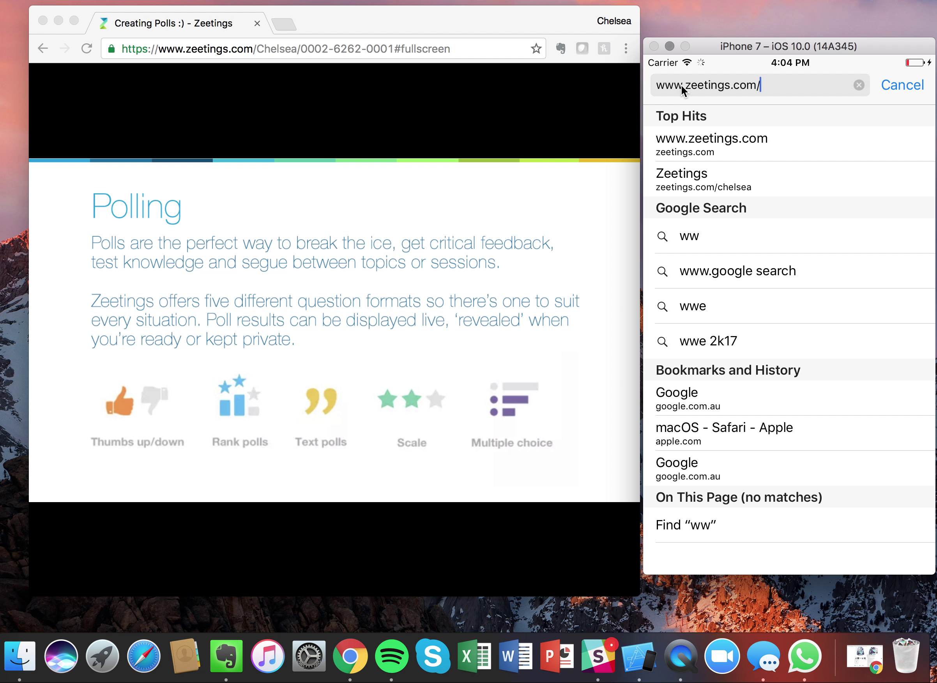
pyautogui.write('chelsea')
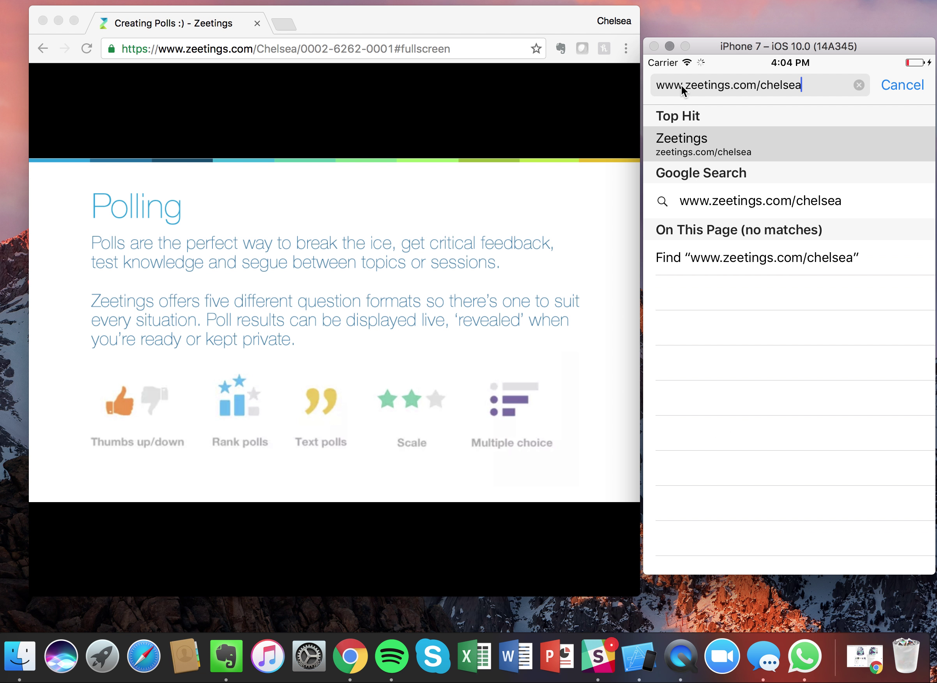
pyautogui.press('Return')
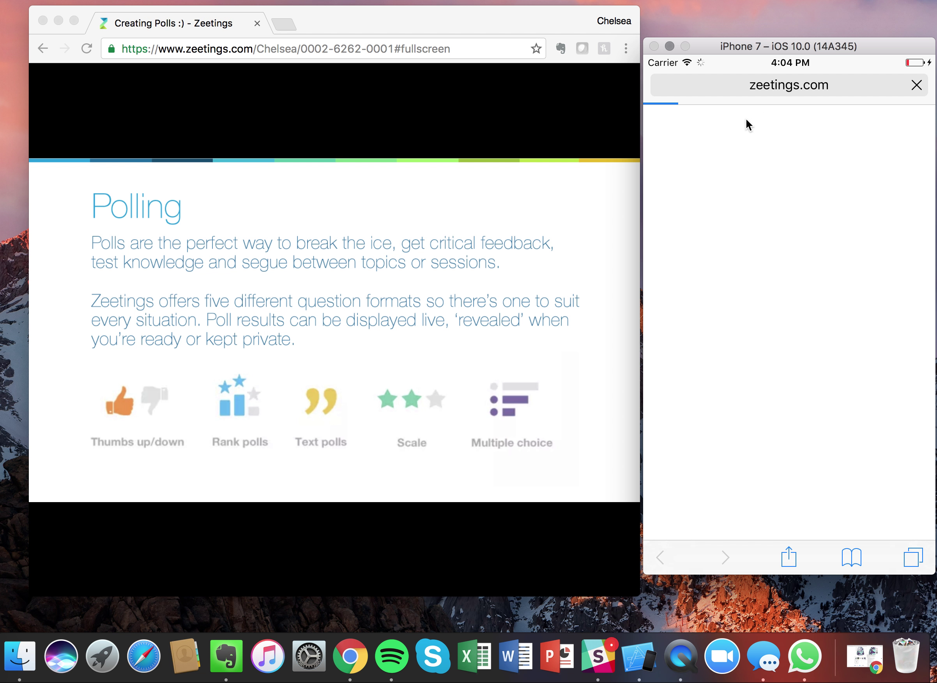
pyautogui.moveTo(451, 350)
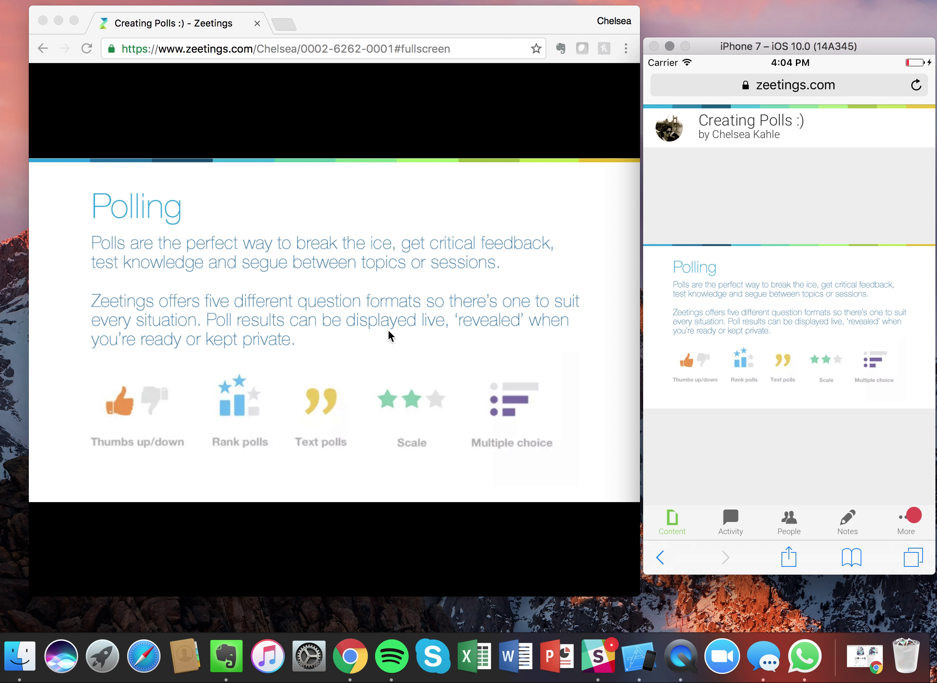
pyautogui.click(435, 373)
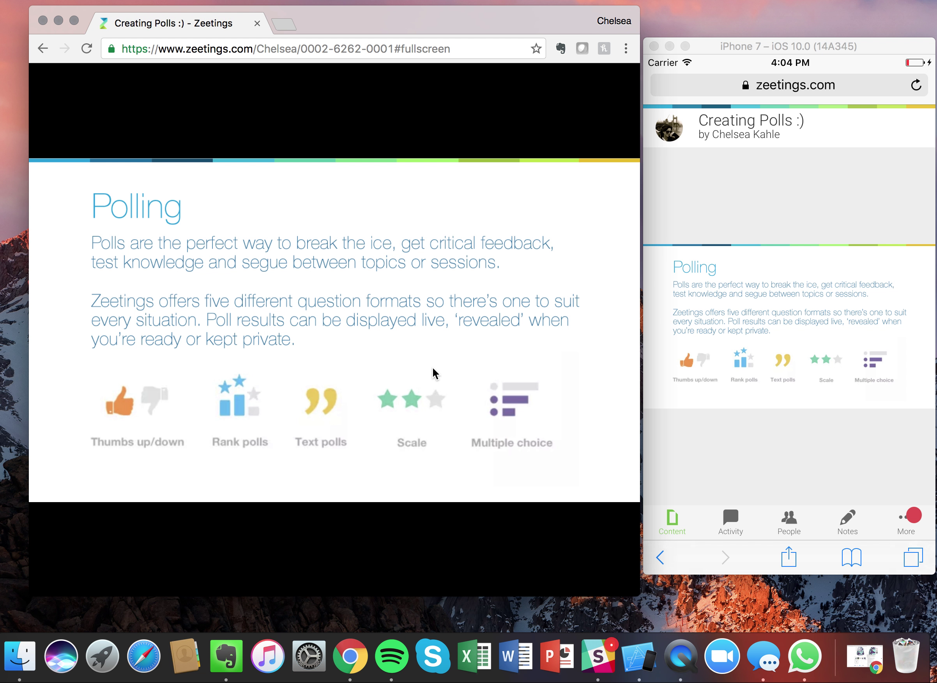
# - Vote No Way! on the driverless-cars poll from the phone, advancing the deck before and after
pyautogui.press('Right')
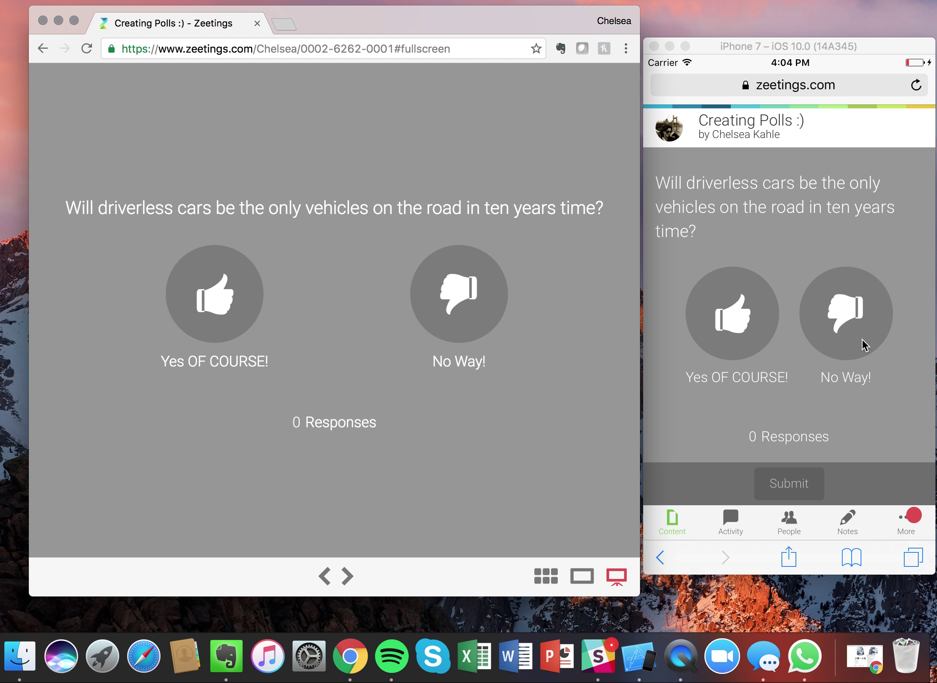
pyautogui.click(850, 335)
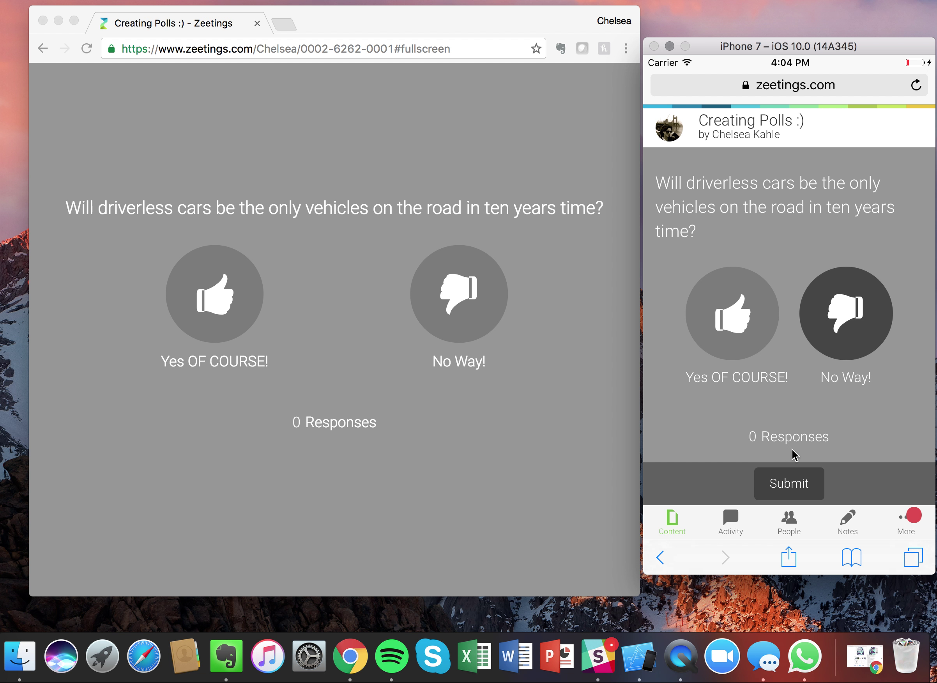
pyautogui.click(790, 485)
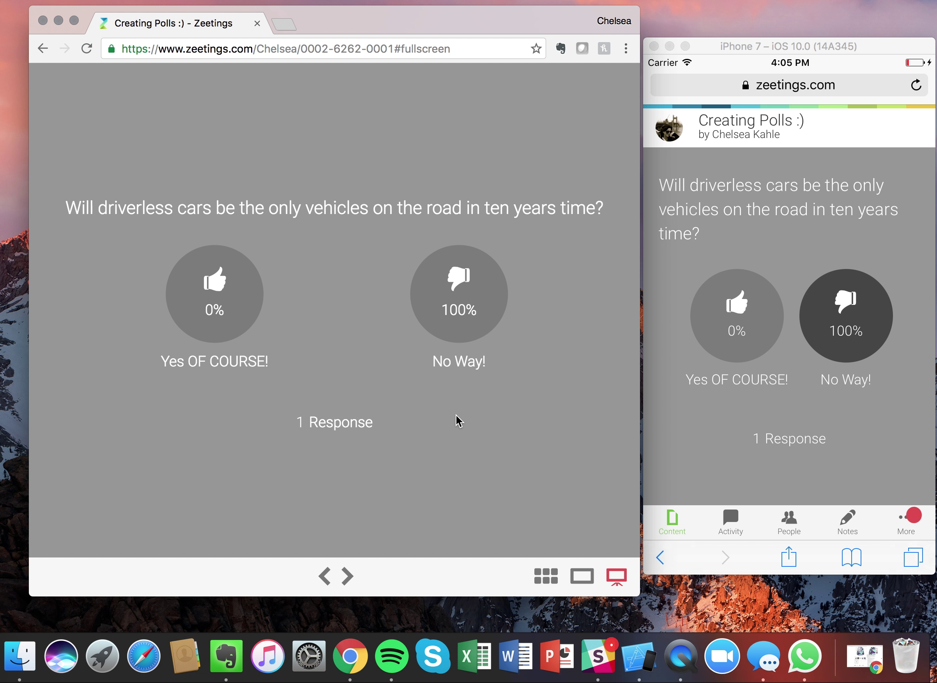
pyautogui.press('Right')
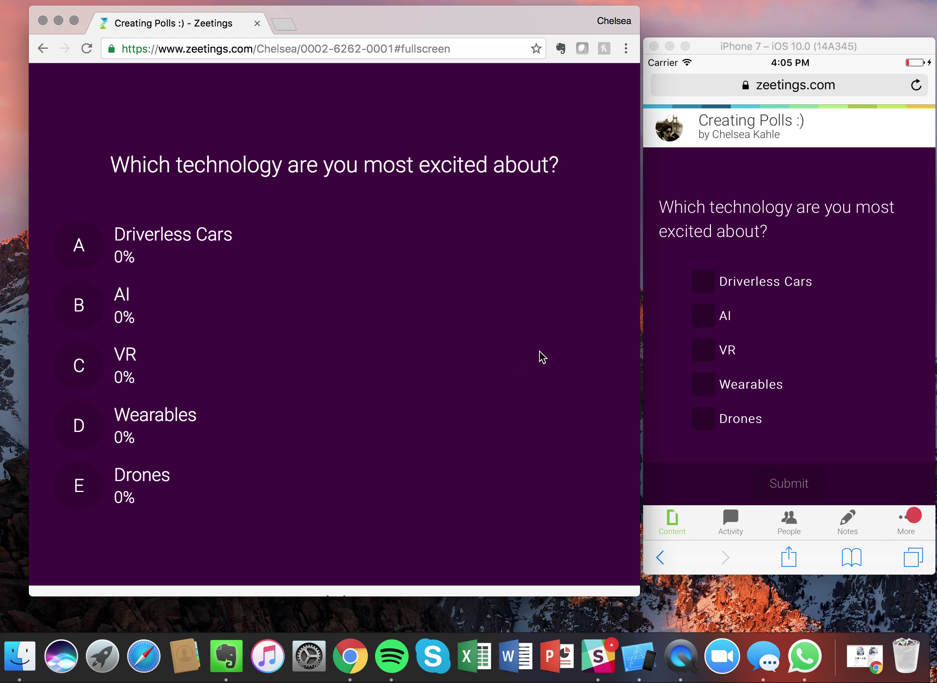
# - Tick AI, VR and Drones on the phone's technology poll and submit the answers
pyautogui.click(708, 320)
pyautogui.click(707, 319)
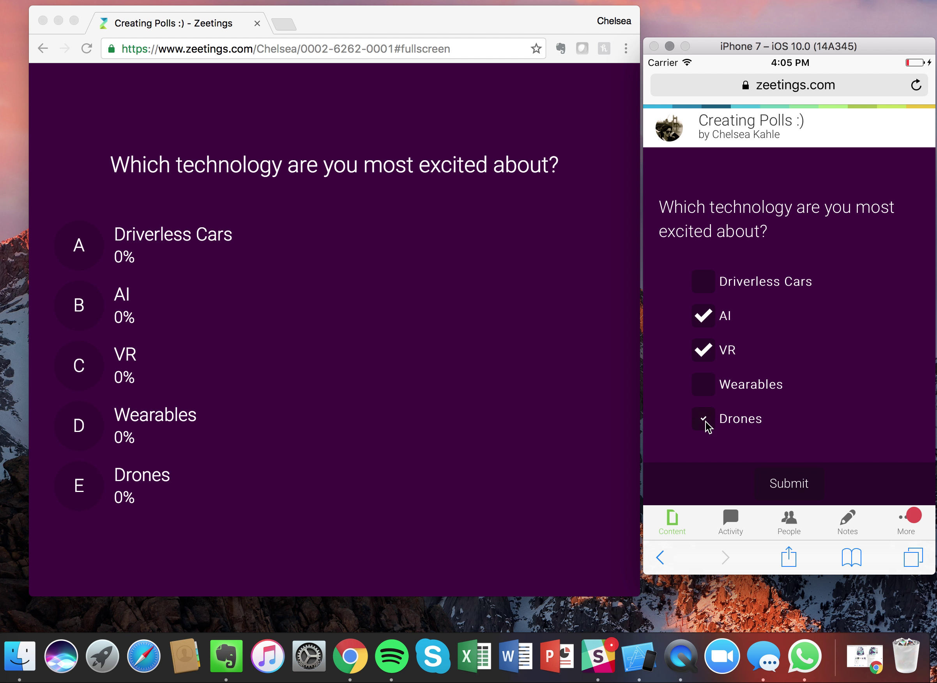
pyautogui.click(784, 491)
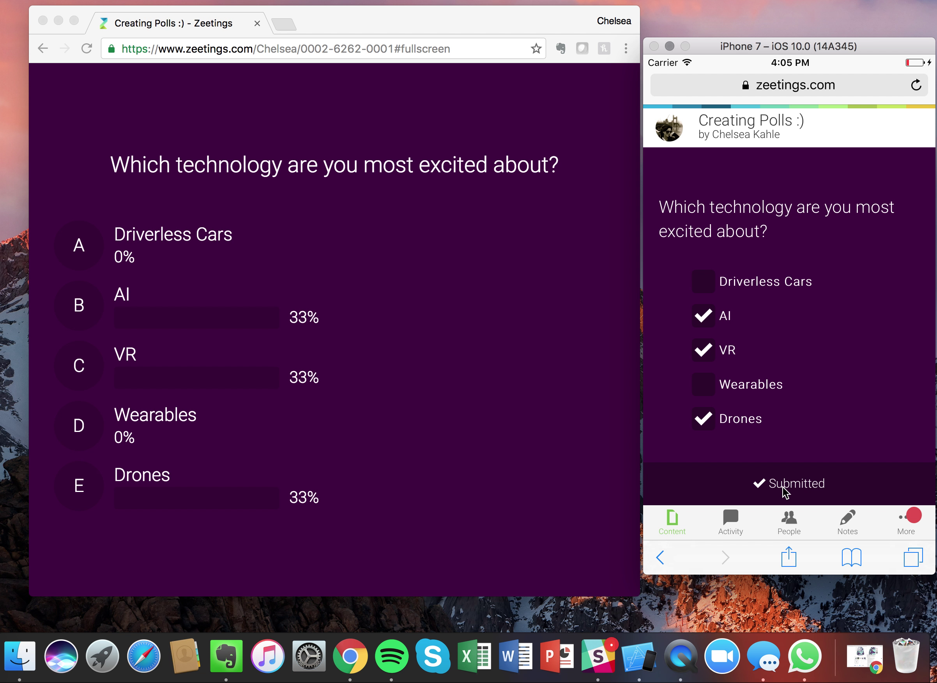
pyautogui.moveTo(507, 410)
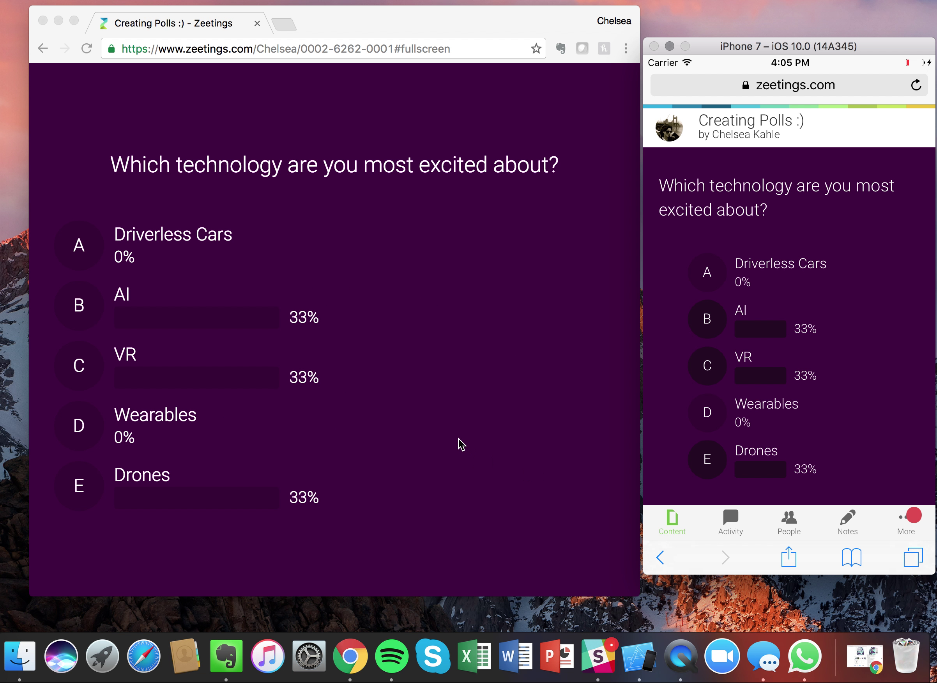
pyautogui.click(511, 433)
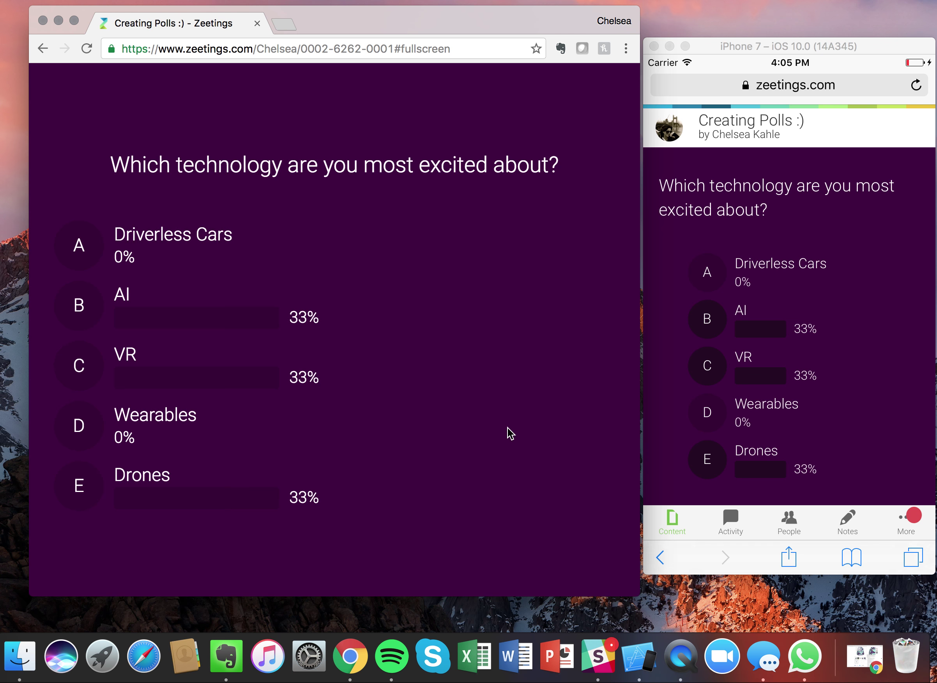
# - On the conference rating slide, give the venue 4 stars and speakers 5 from the phone and submit
pyautogui.press('Right')
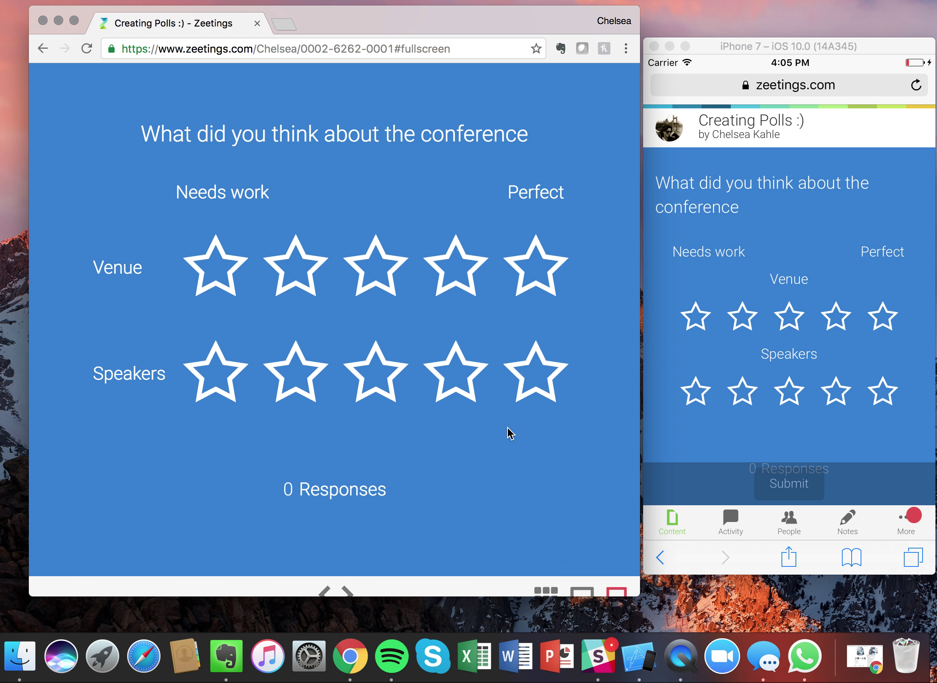
pyautogui.click(836, 316)
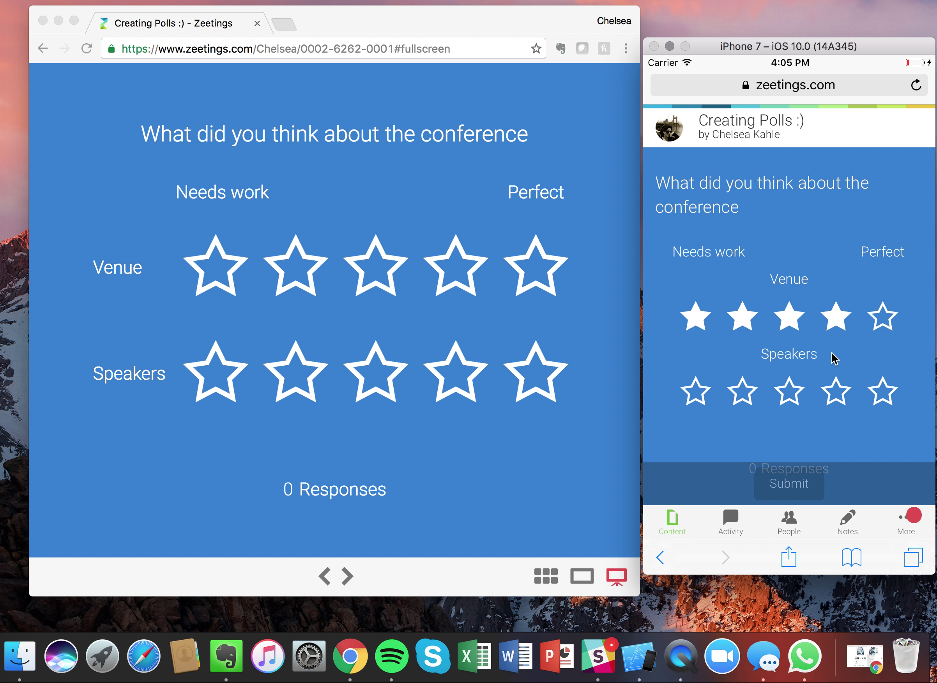
pyautogui.click(883, 392)
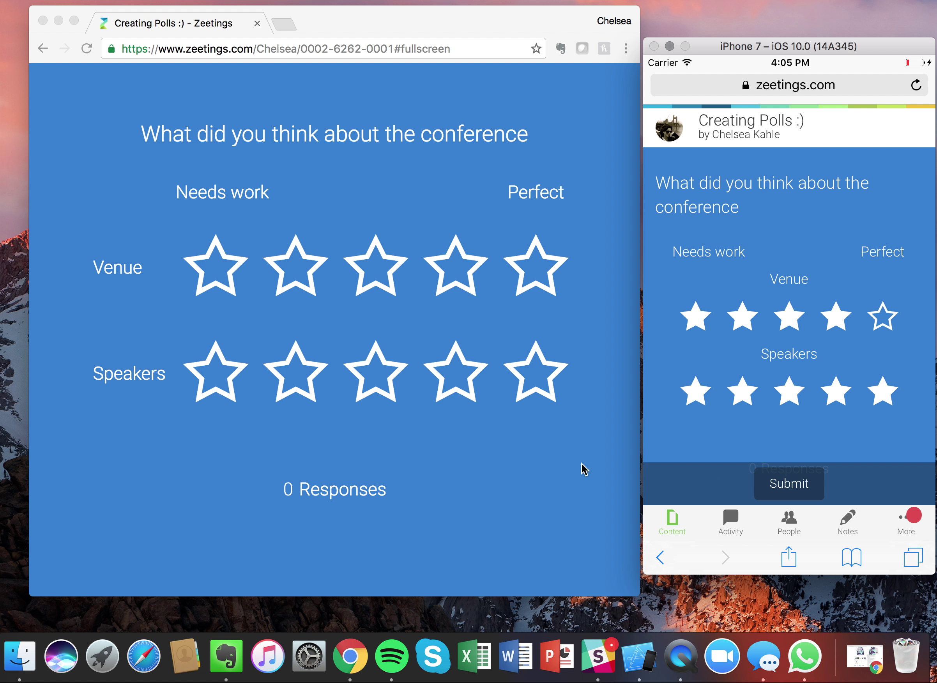
pyautogui.moveTo(389, 485)
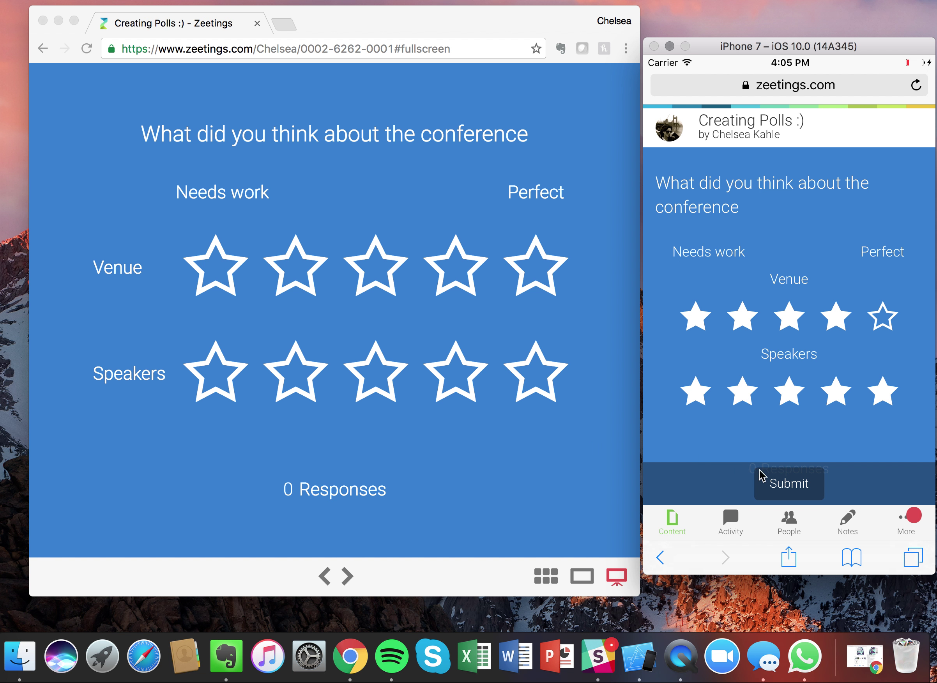
pyautogui.click(789, 483)
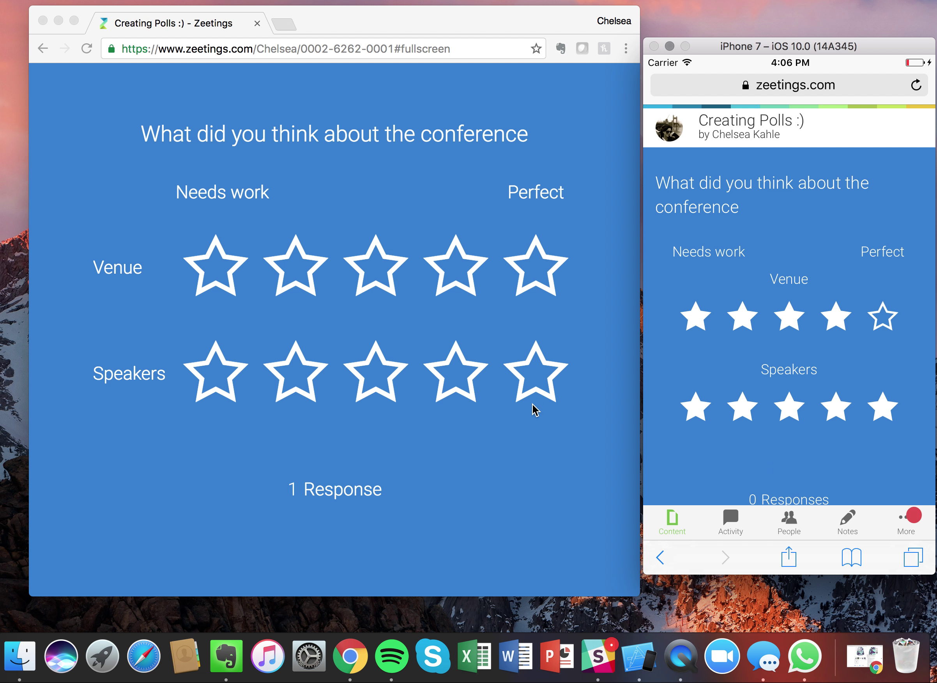
# - Advance the live deck to the Aussie actors Rank poll
pyautogui.moveTo(499, 447)
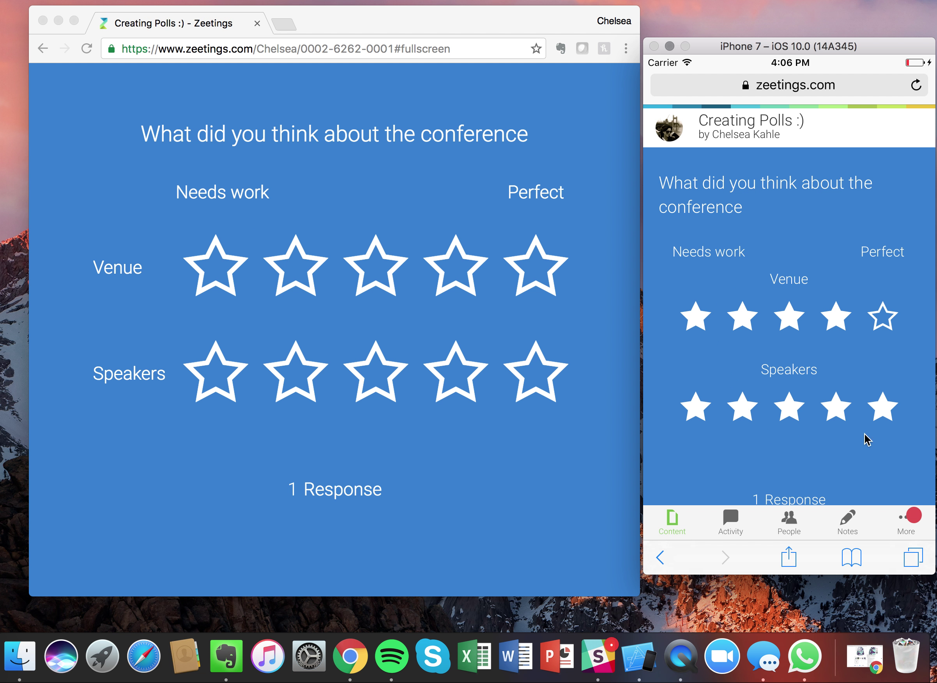
pyautogui.moveTo(619, 430)
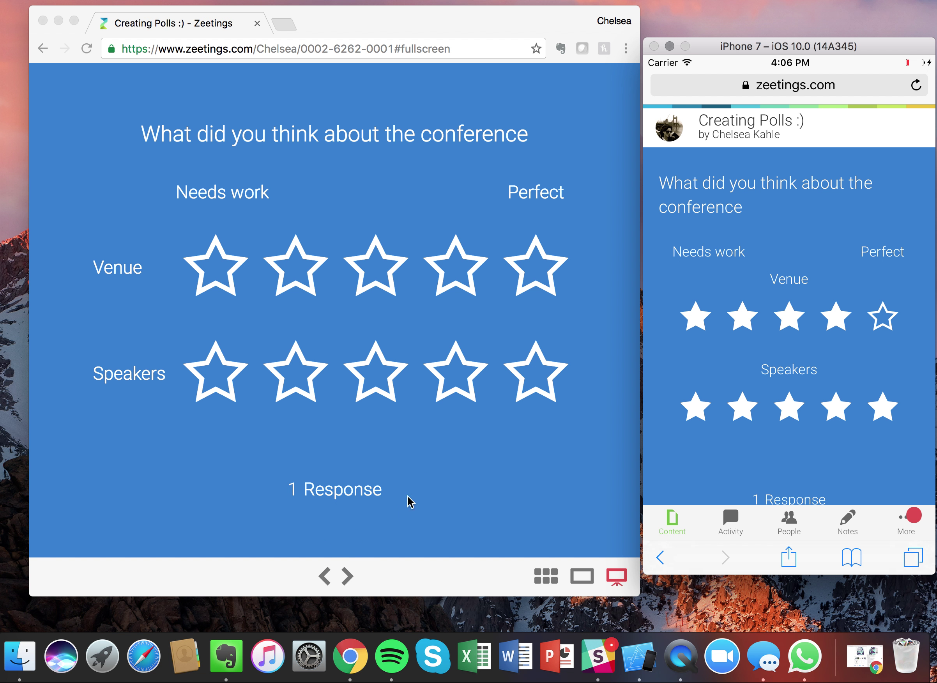
pyautogui.click(491, 480)
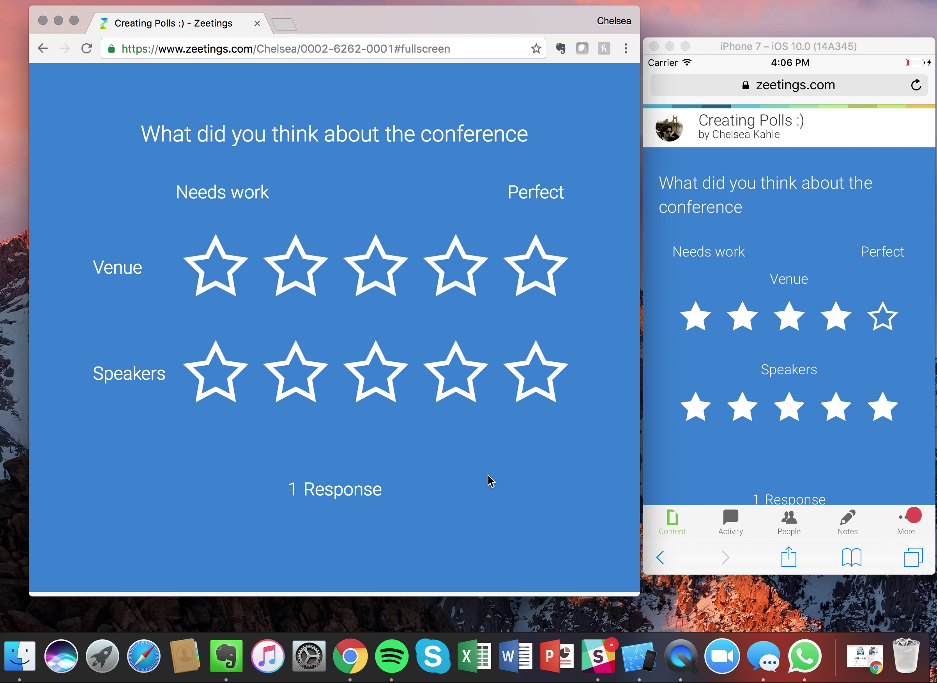
pyautogui.moveTo(464, 485)
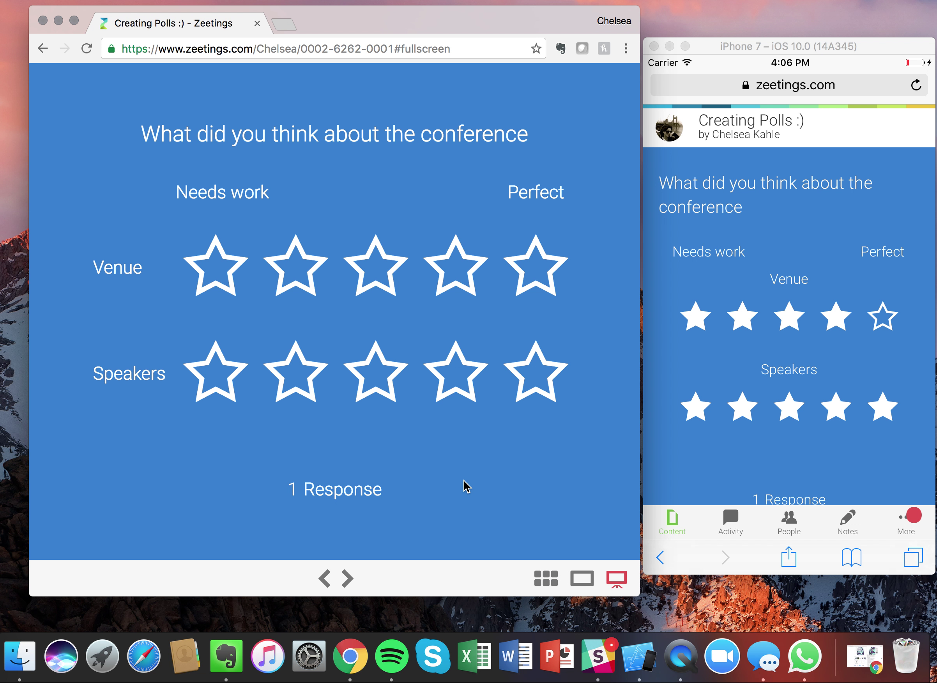
pyautogui.press('Right')
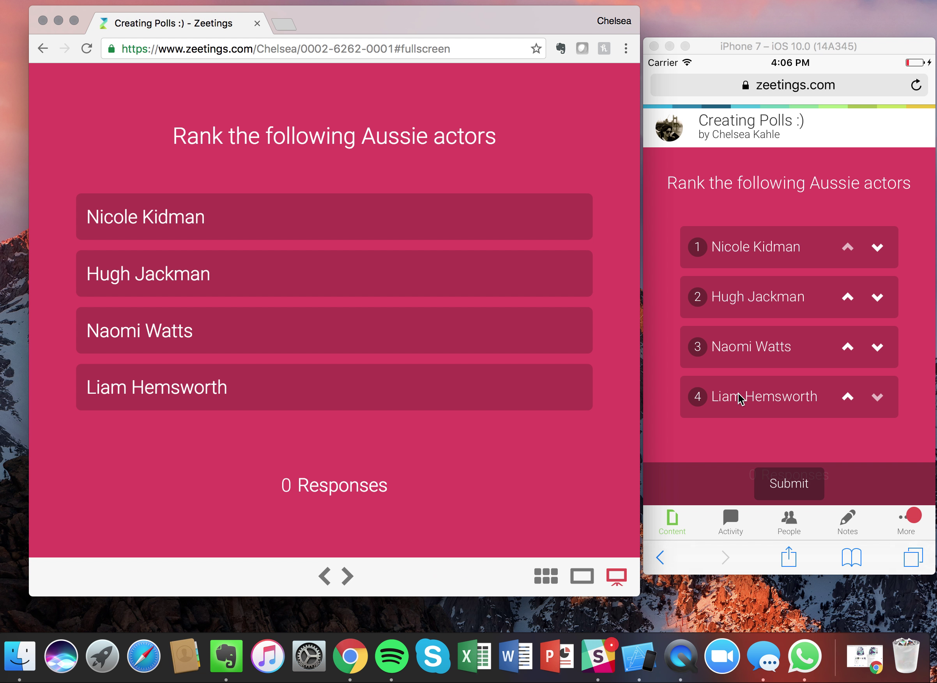
# - On the phone, rank Liam Hemsworth, Nicole Kidman, Naomi Watts, Hugh Jackman and submit
pyautogui.click(847, 397)
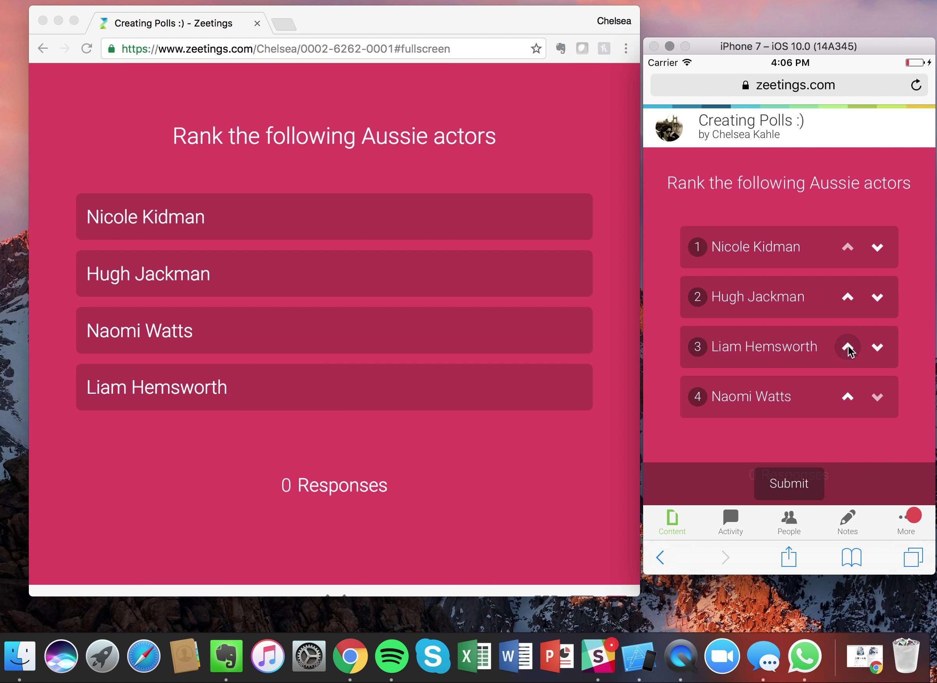
pyautogui.click(848, 346)
pyautogui.click(847, 297)
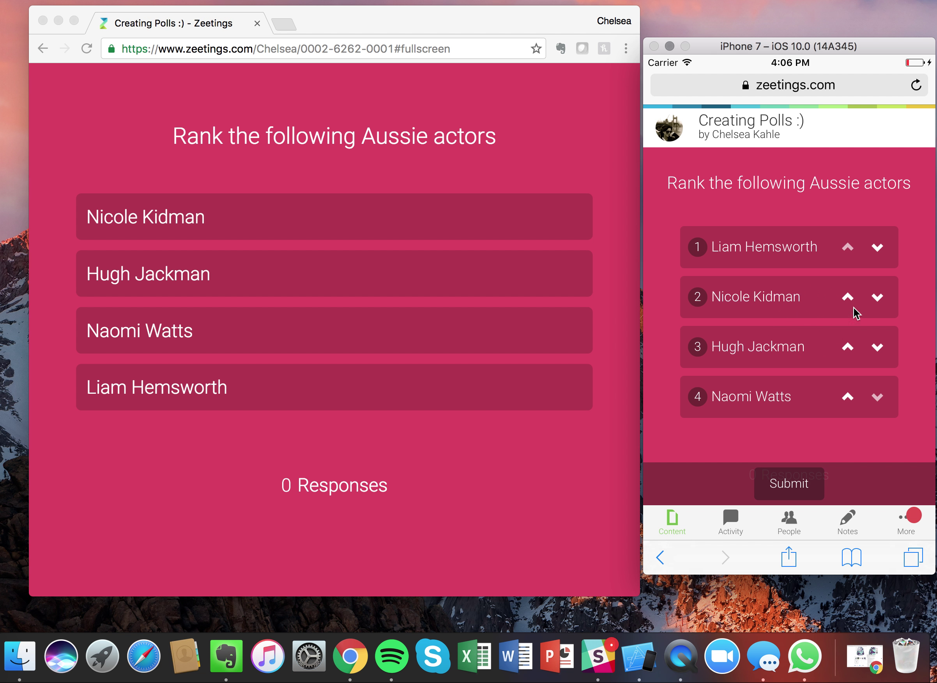
pyautogui.click(847, 400)
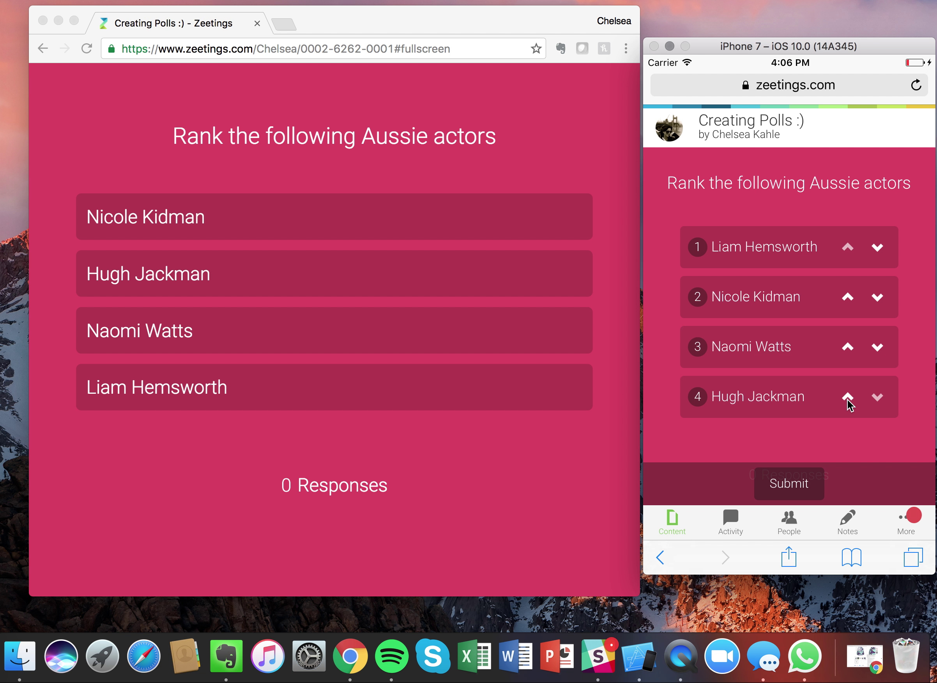
pyautogui.click(845, 347)
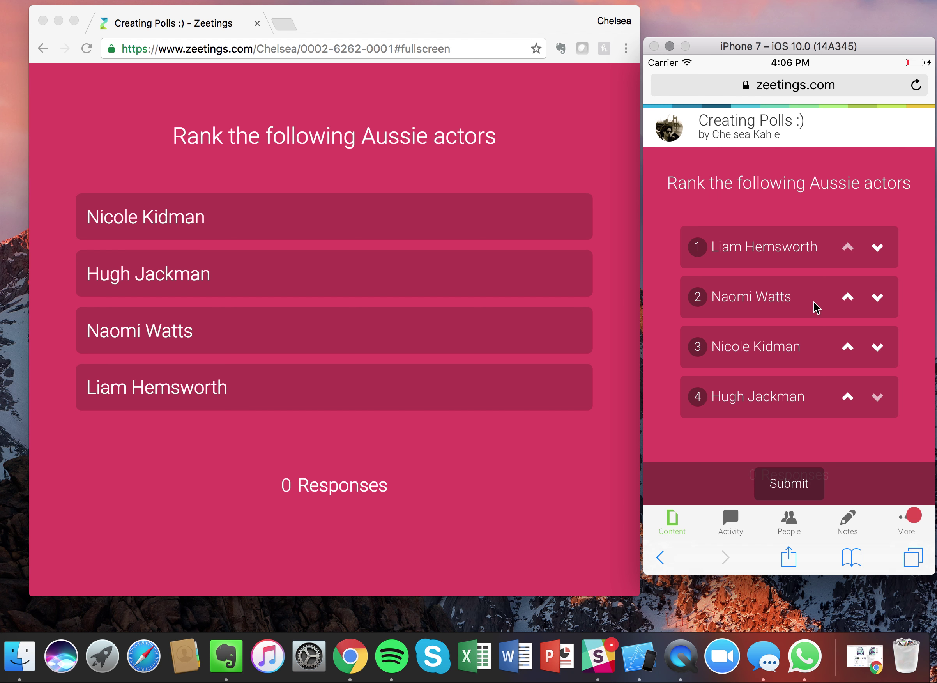
pyautogui.click(875, 300)
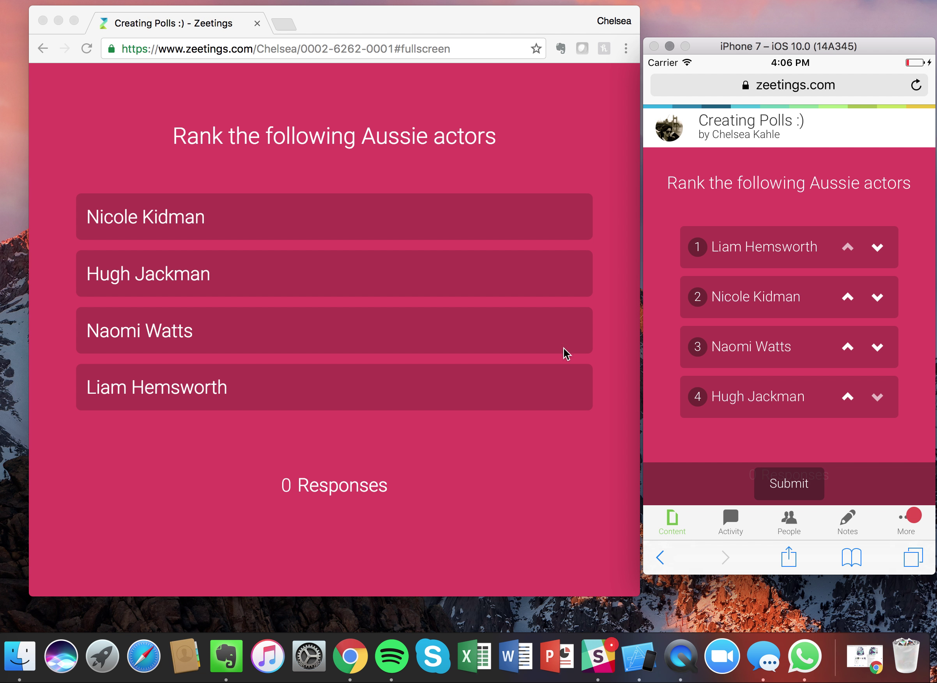
pyautogui.moveTo(490, 326)
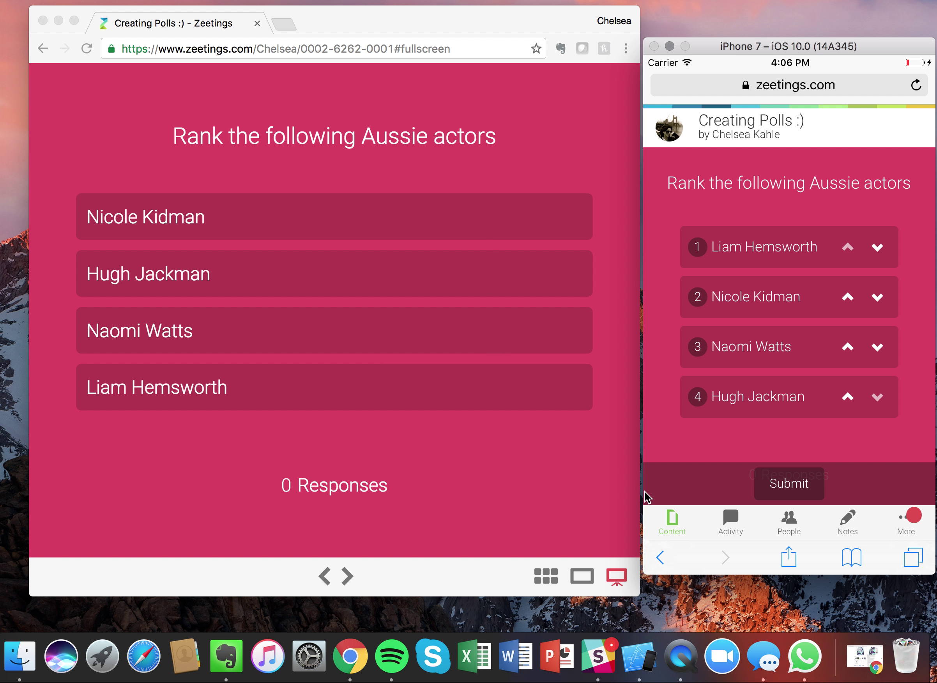
pyautogui.click(786, 487)
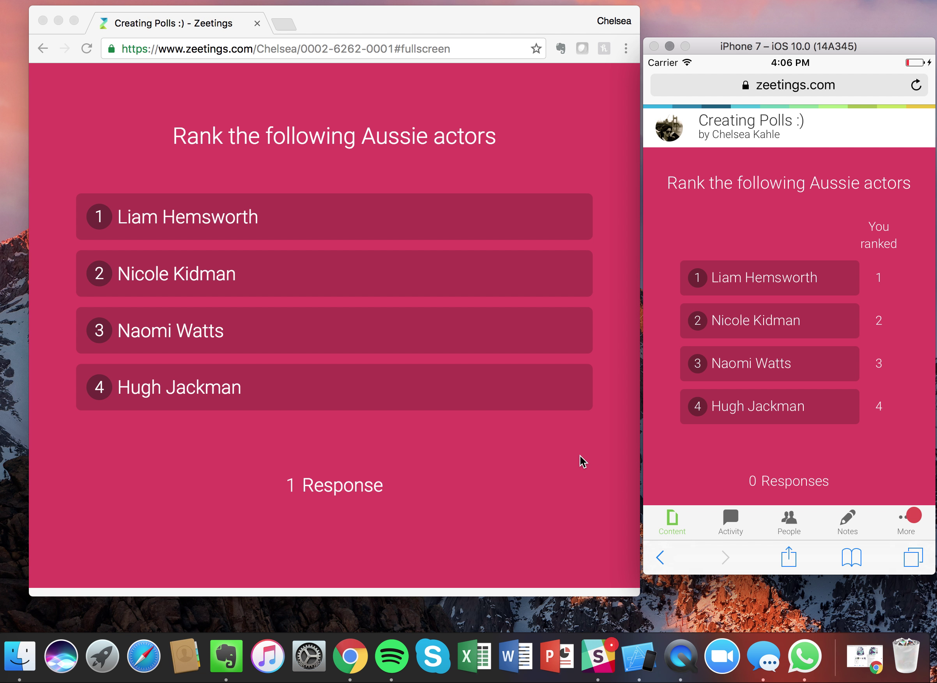
pyautogui.moveTo(580, 456)
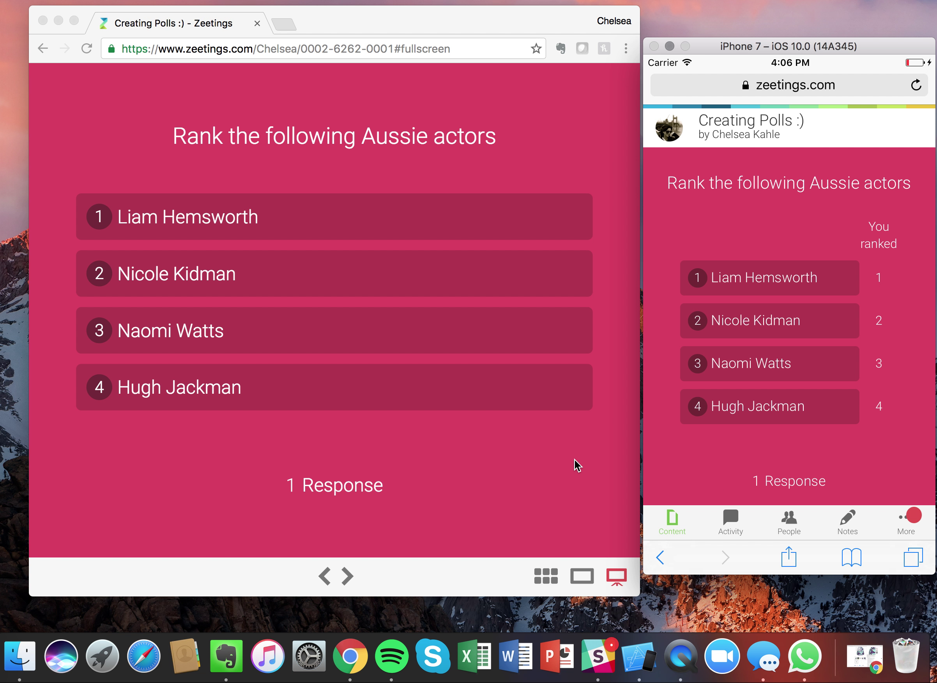
# - Go to the session-expectations slide and submit 'Inspiration for my daily work!' from the phone
pyautogui.click(542, 490)
pyautogui.press('Right')
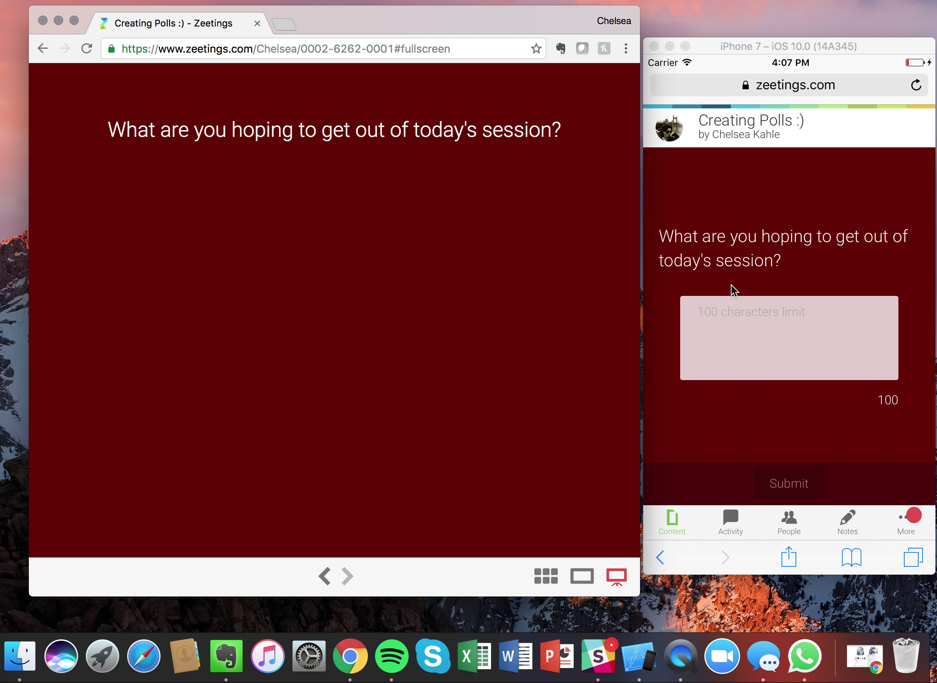
pyautogui.click(756, 327)
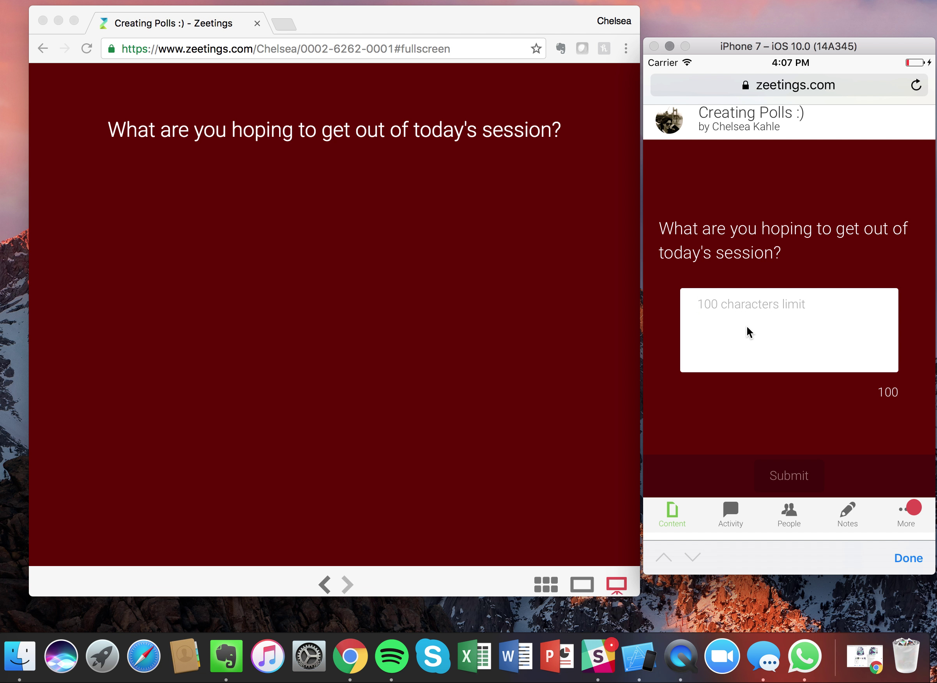
pyautogui.write('Inspir')
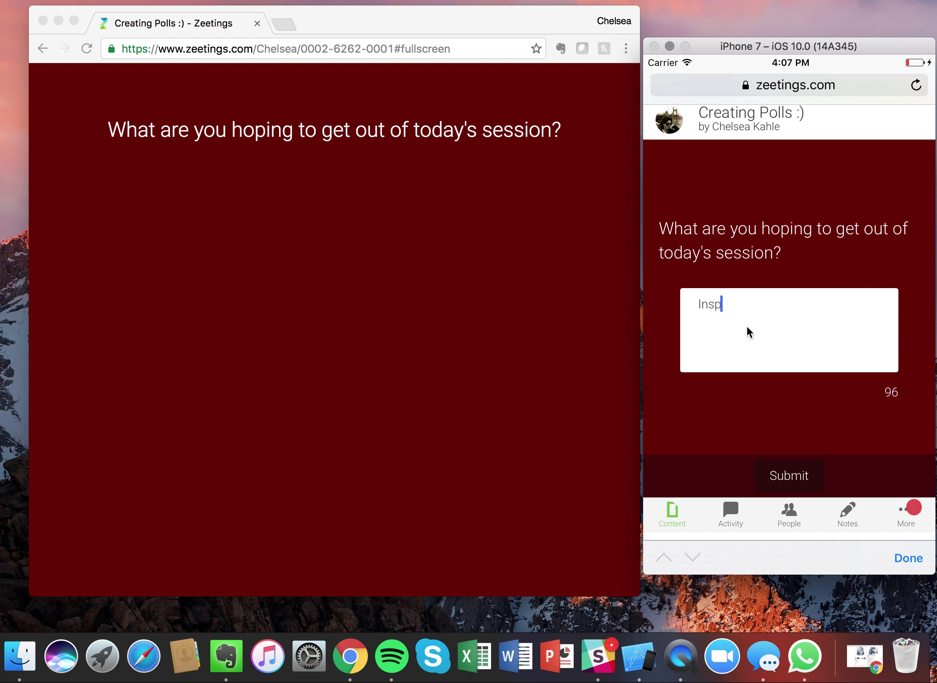
pyautogui.press('BackSpace')
pyautogui.press('BackSpace')
pyautogui.write('iration for my daily')
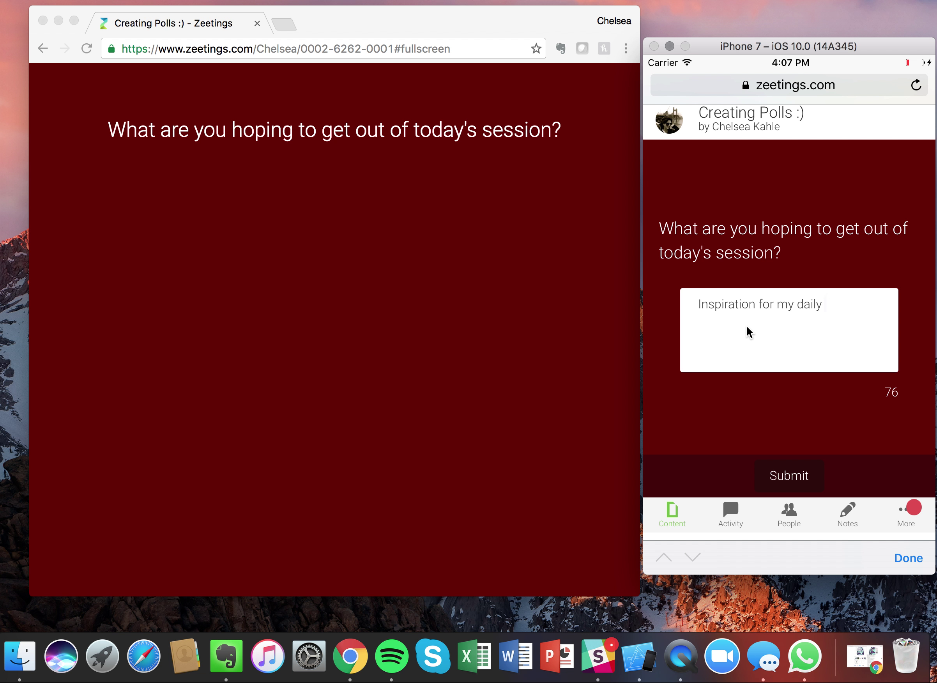
pyautogui.write(' work!')
pyautogui.moveTo(544, 257)
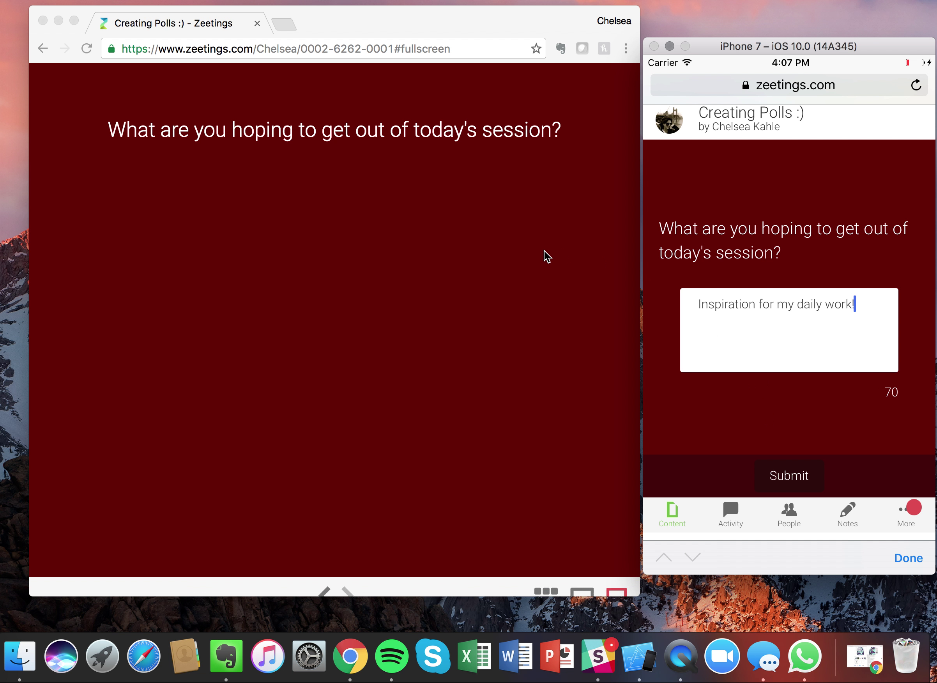
pyautogui.click(786, 476)
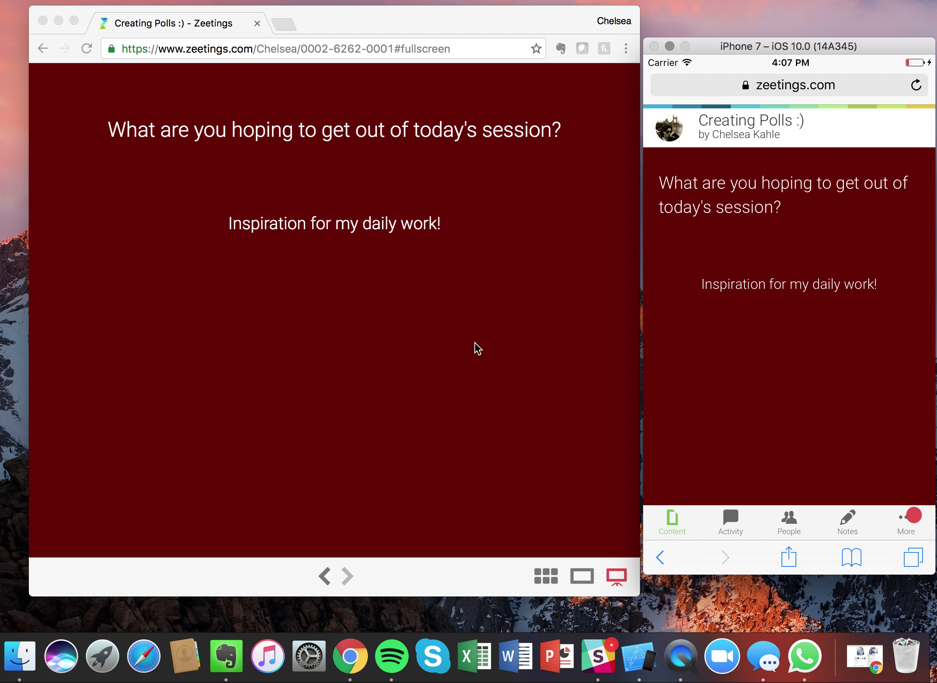
# - Exit fullscreen and show the thumbnail overview of all seven slides
pyautogui.click(545, 576)
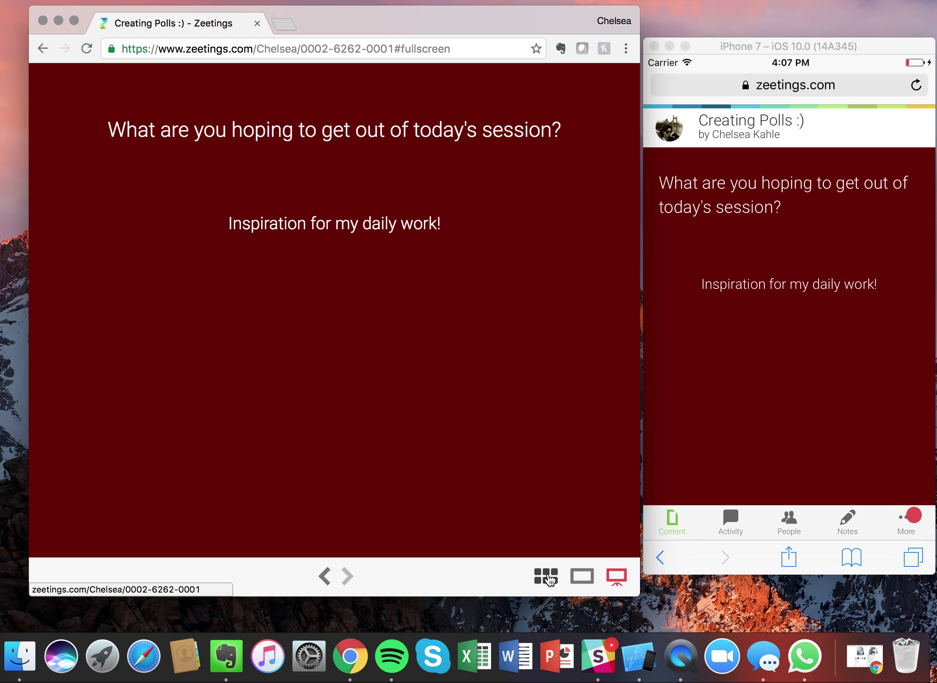
pyautogui.click(547, 577)
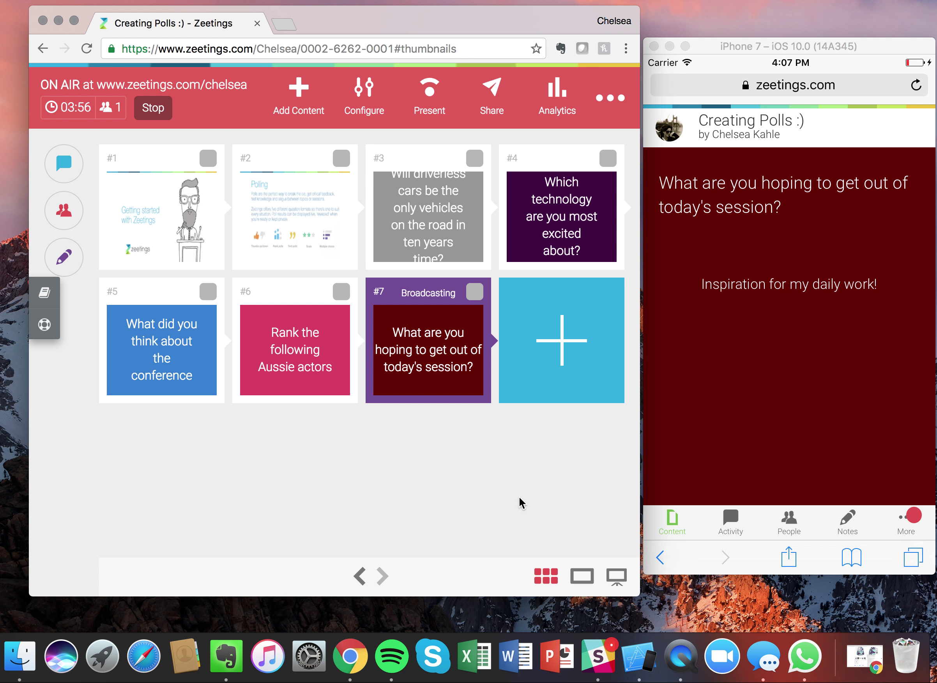